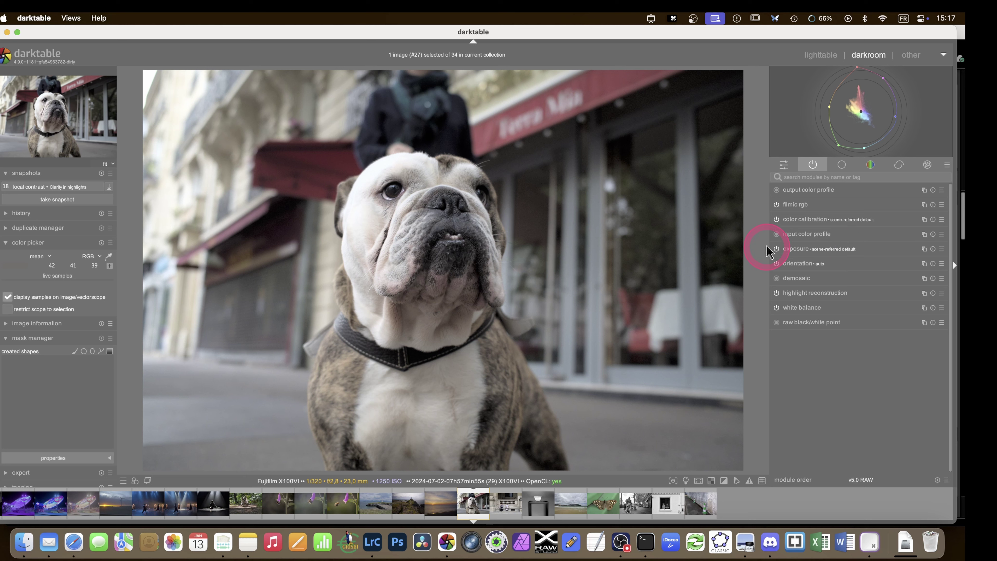
# Apply the "basic colorfulness: standard" preset to the color balance rgb module.
pyautogui.click(870, 165)
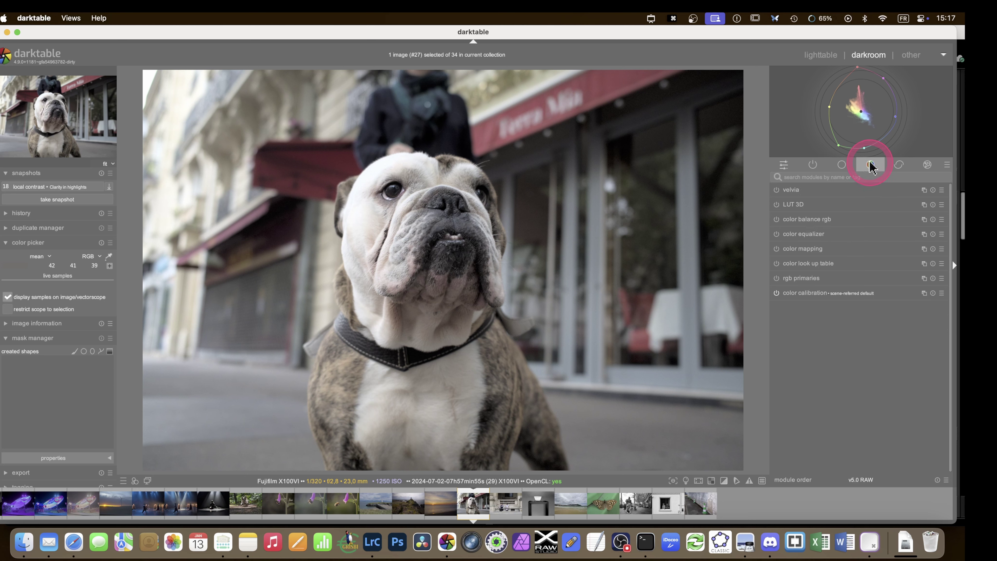
pyautogui.click(942, 219)
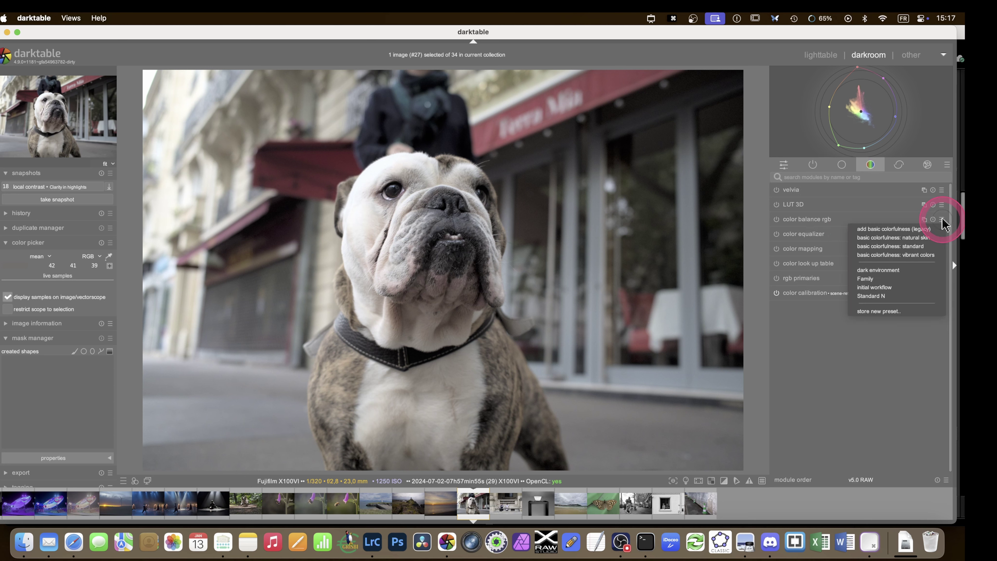
pyautogui.click(913, 245)
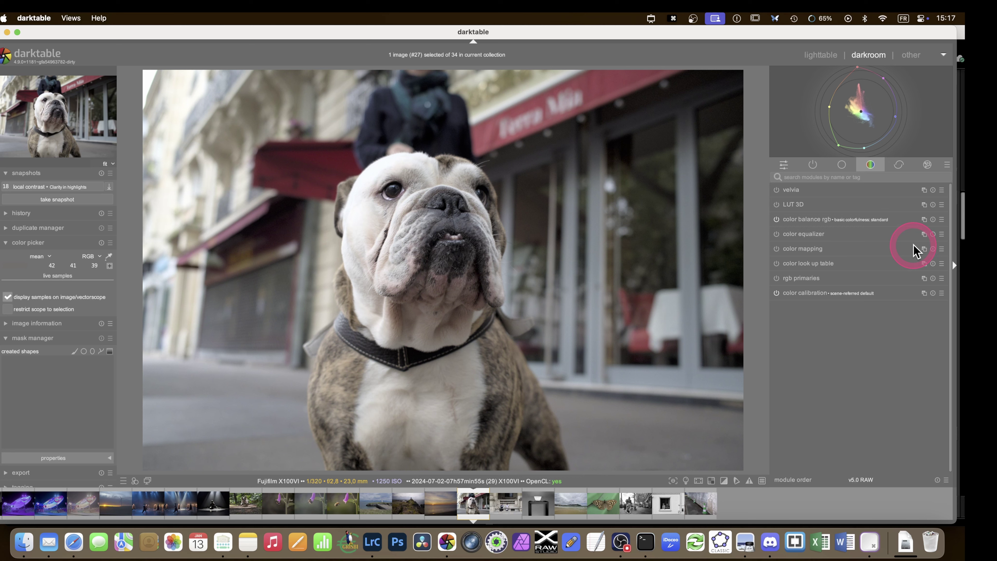
# Set the contrast in the filmic rgb look settings to 1.310.
pyautogui.click(812, 164)
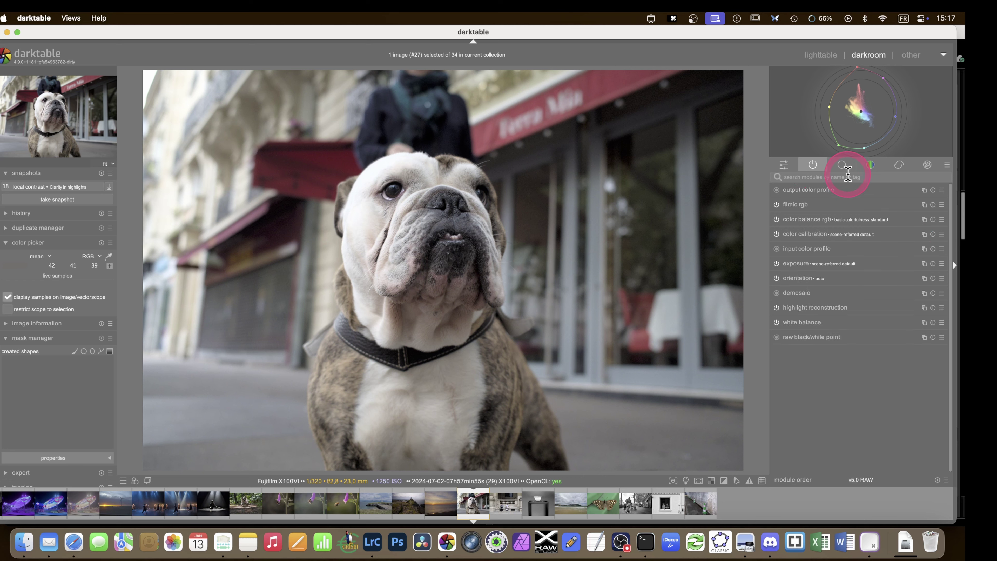
pyautogui.click(799, 205)
pyautogui.click(867, 300)
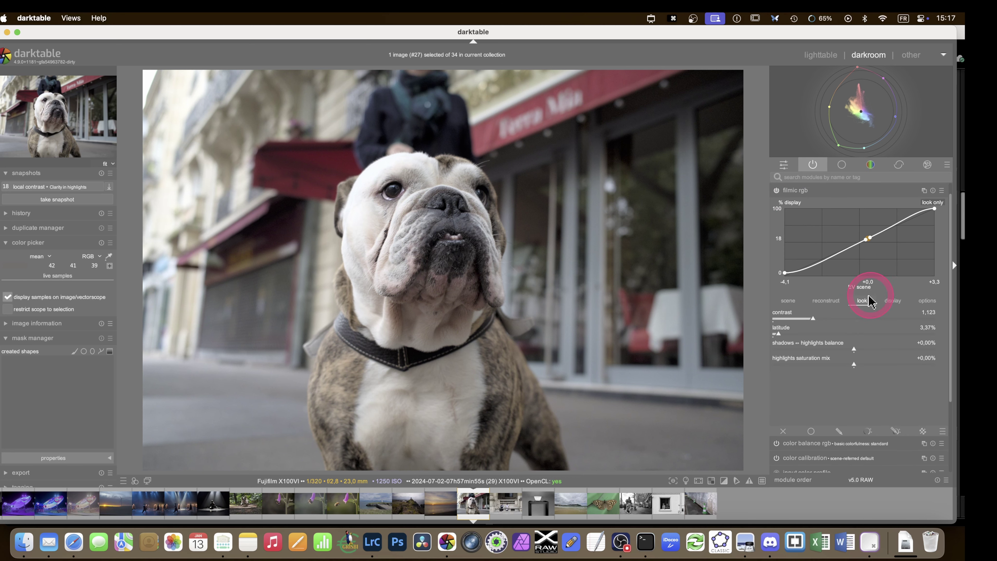
pyautogui.doubleClick(816, 322)
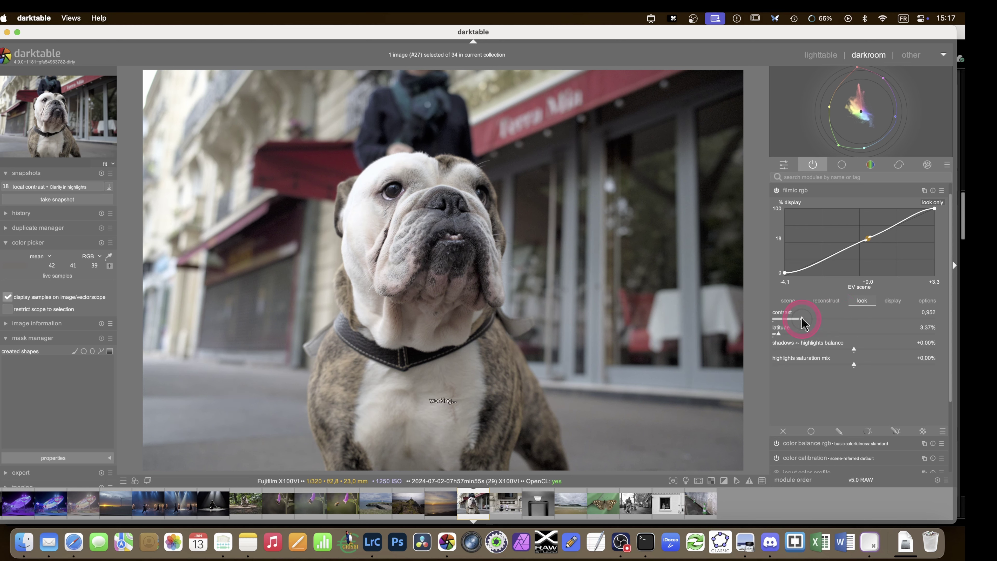
pyautogui.moveTo(802, 319); pyautogui.dragTo(825, 319)
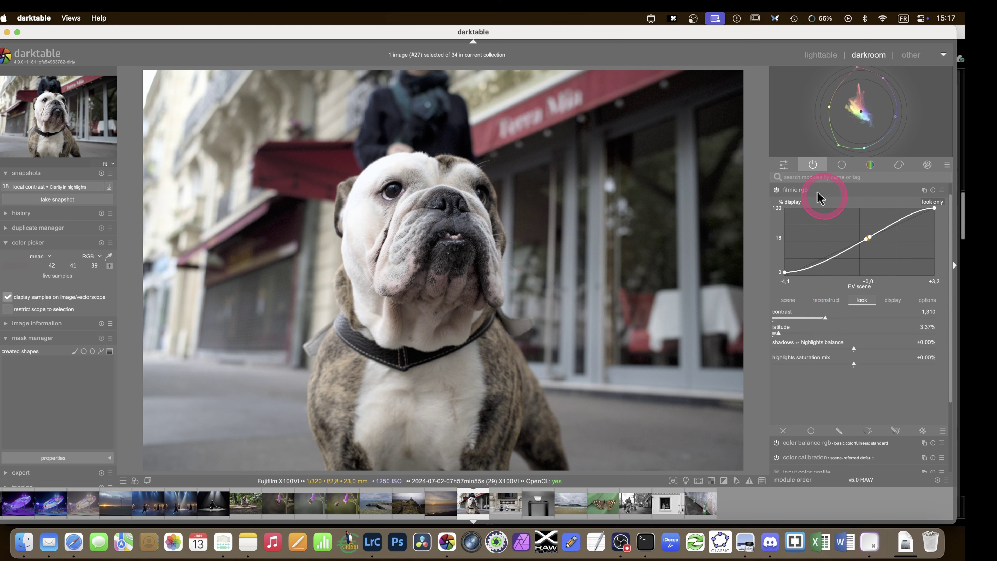
pyautogui.click(797, 190)
# Enable the tone equalizer and auto-adjust its mask exposure compensation, keeping the existing advanced curve.
pyautogui.click(842, 164)
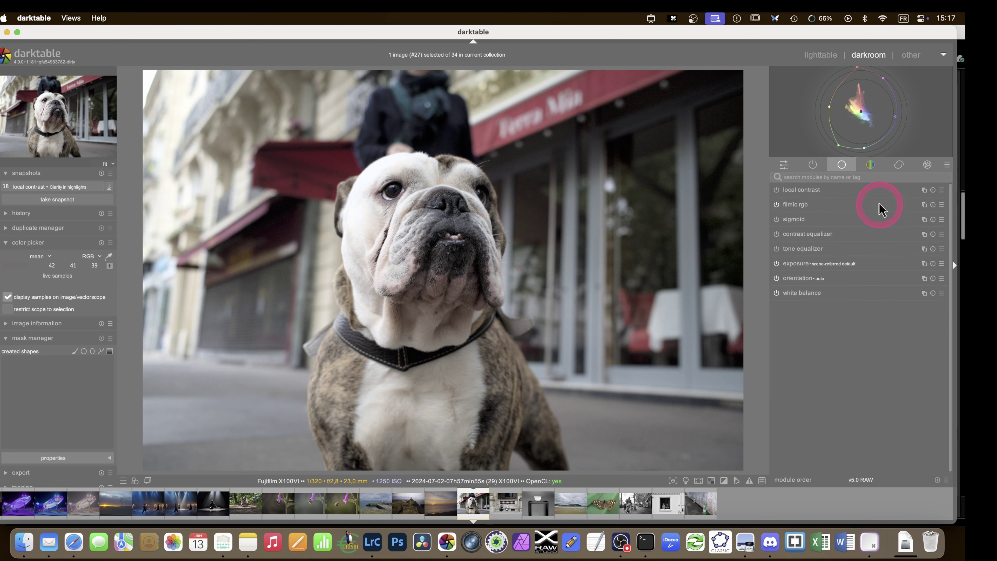
pyautogui.click(776, 249)
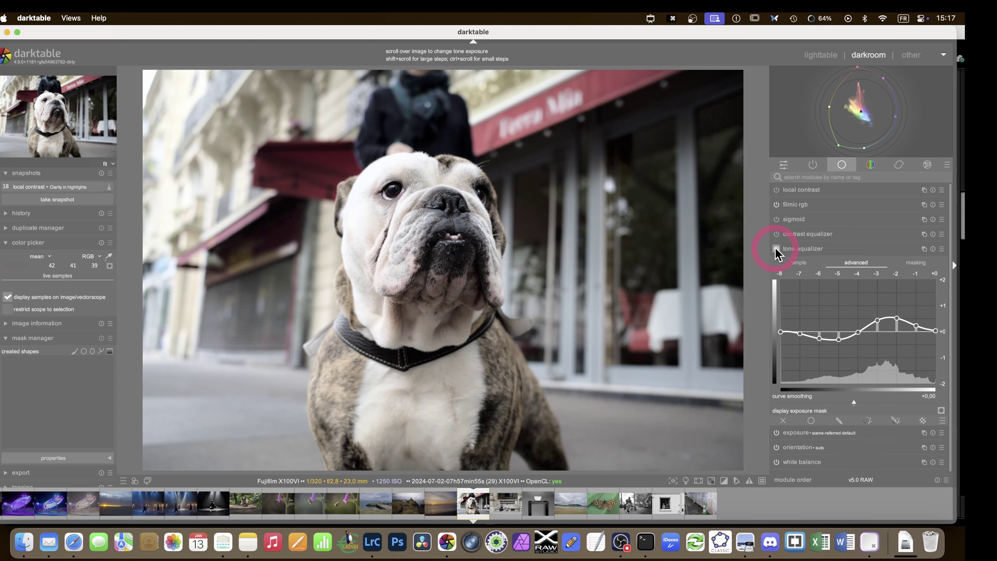
pyautogui.click(776, 249)
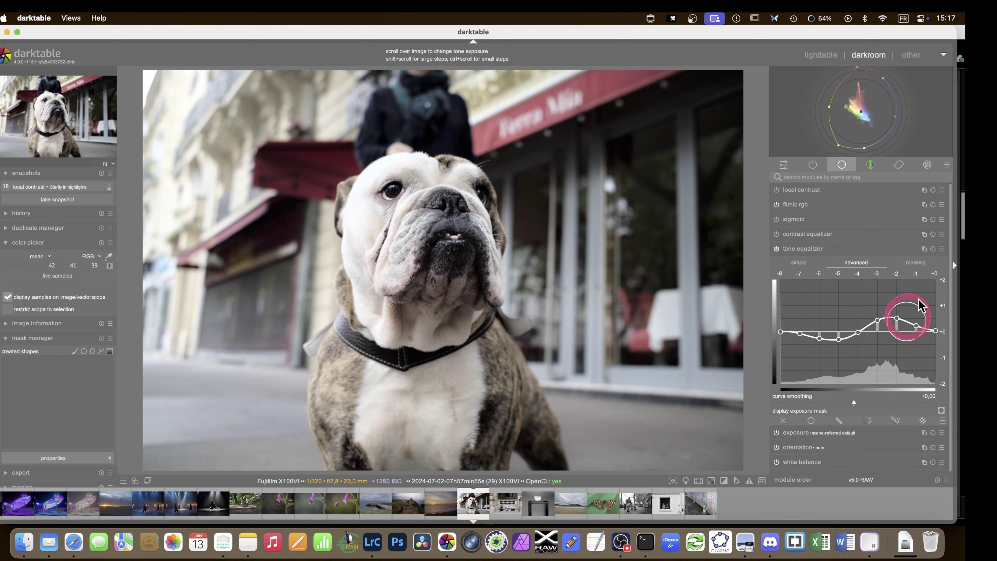
pyautogui.click(916, 263)
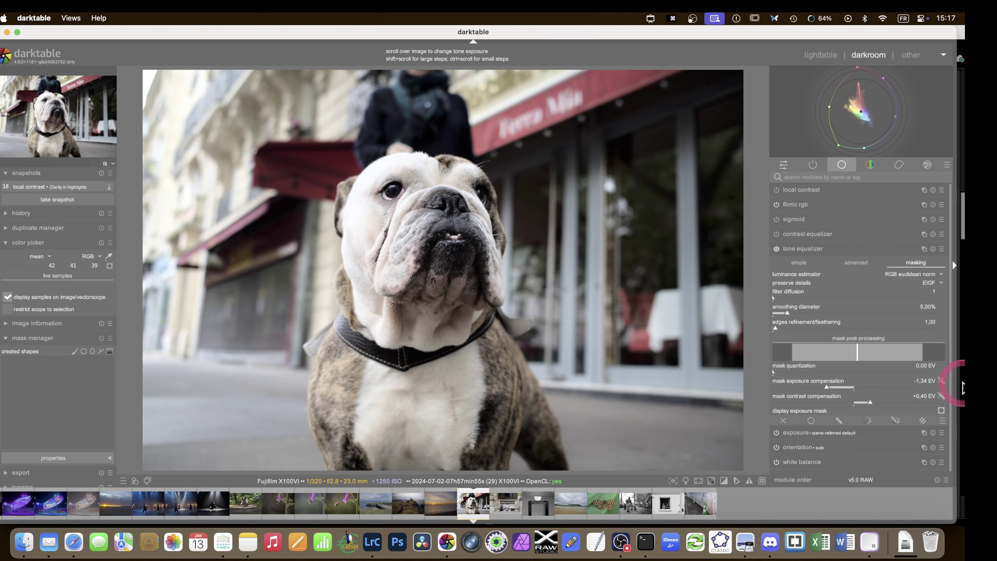
pyautogui.click(941, 380)
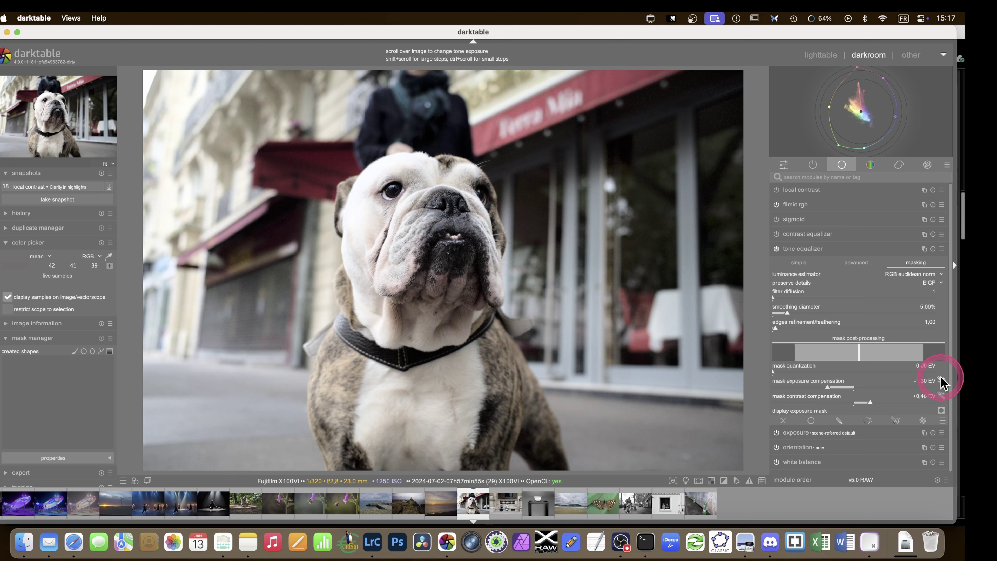
pyautogui.click(867, 264)
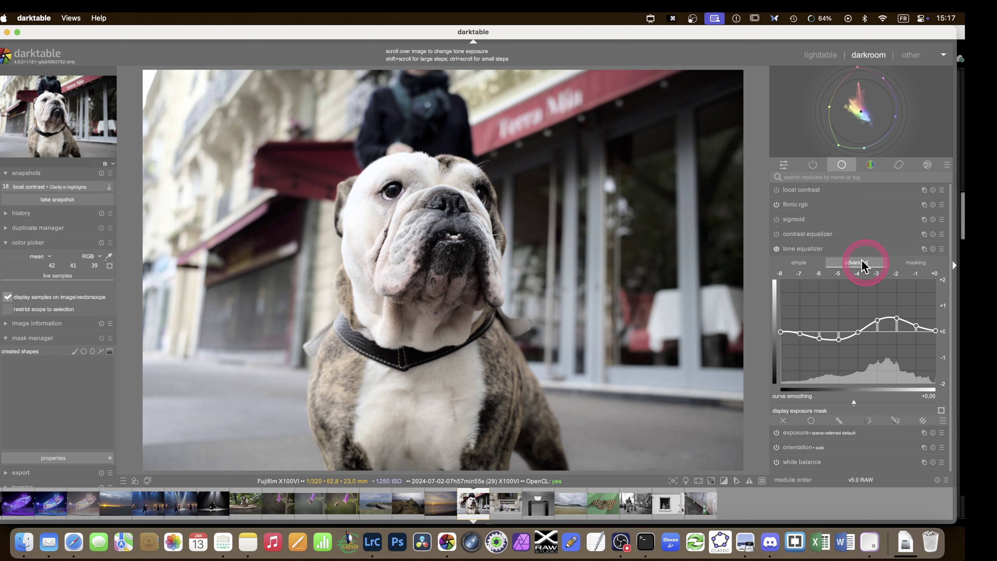
pyautogui.moveTo(859, 329); pyautogui.dragTo(879, 326)
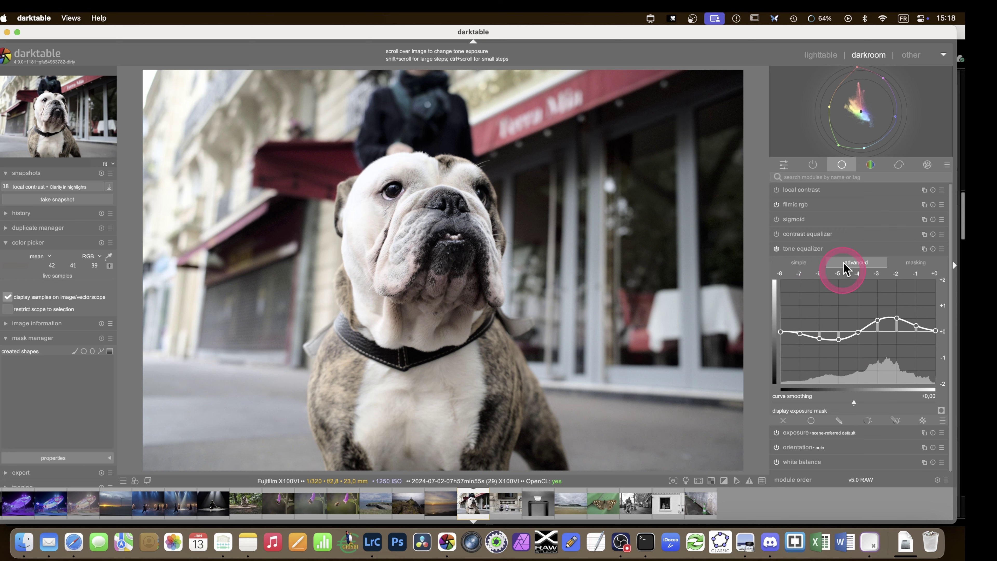
pyautogui.click(776, 250)
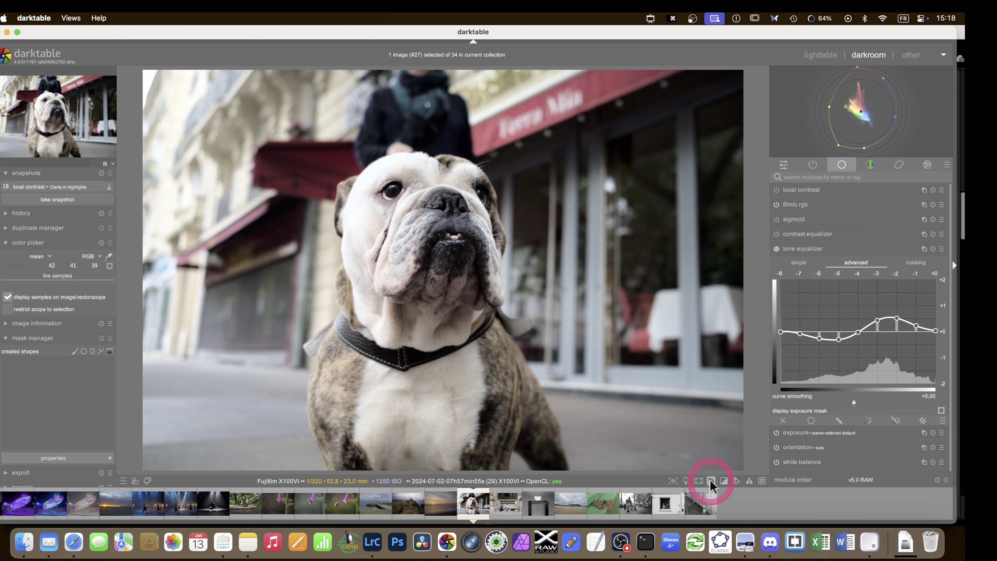
# Check the photo with the clipping and raw overexposure indicators, and collapse the tone equalizer.
pyautogui.click(723, 481)
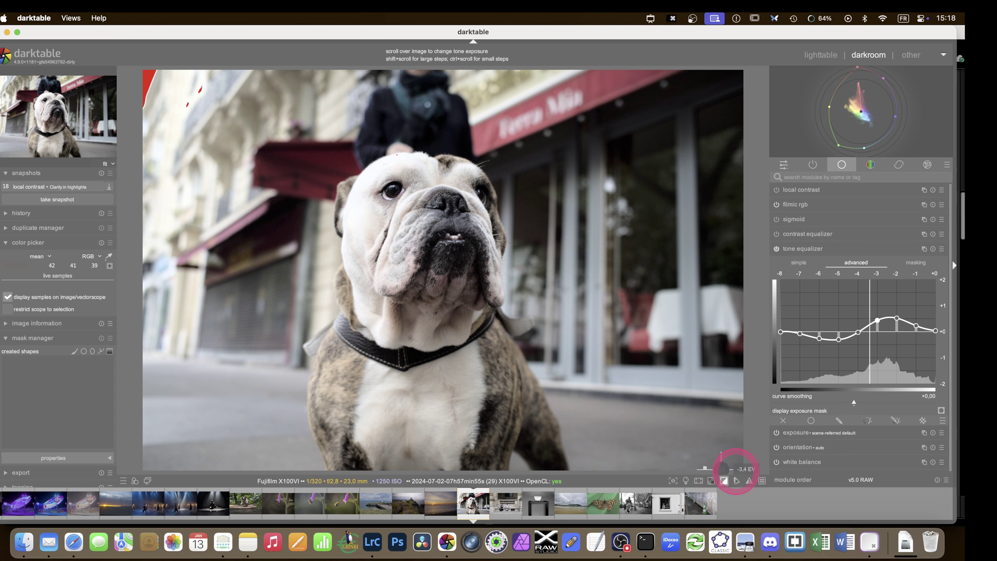
pyautogui.click(711, 482)
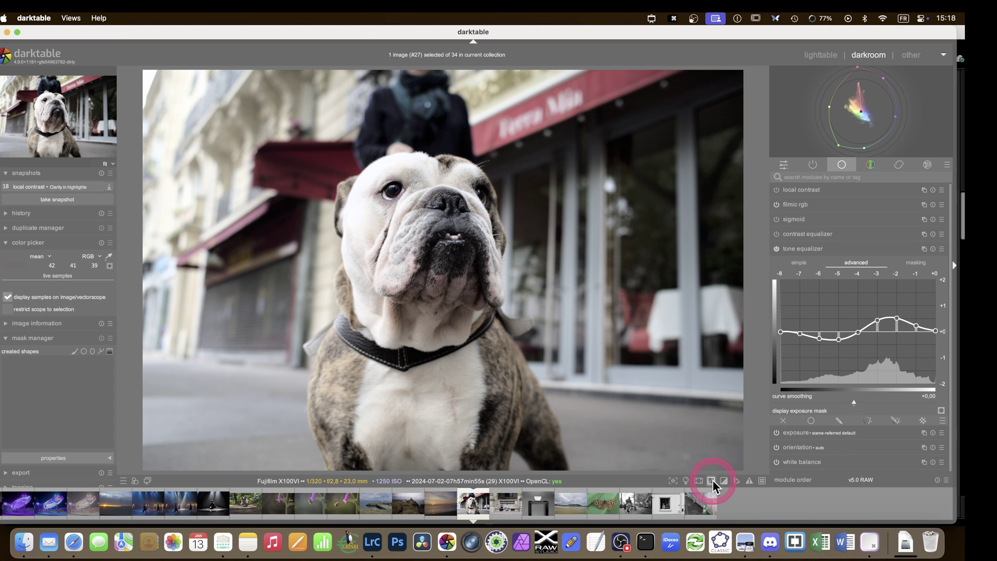
pyautogui.click(710, 481)
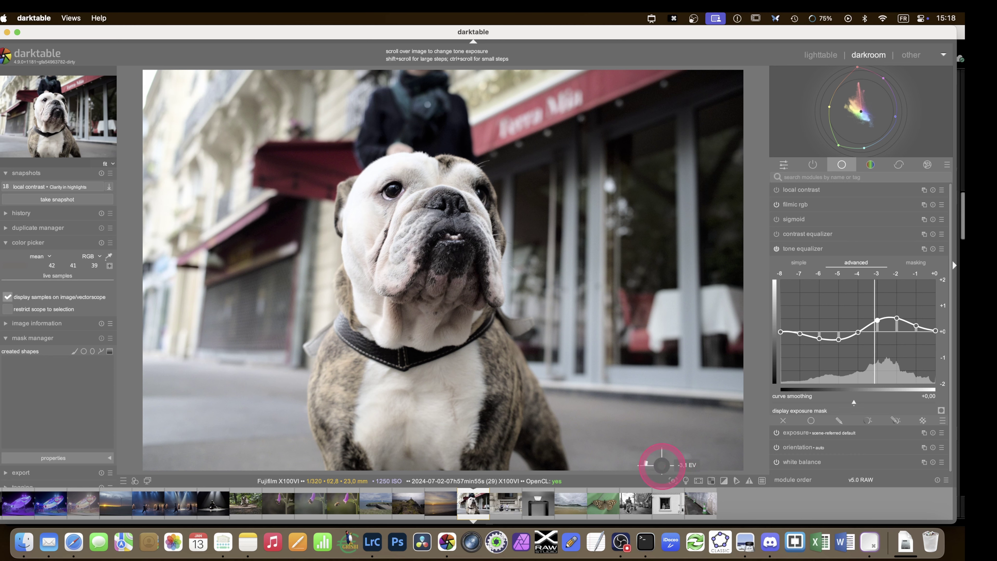
pyautogui.click(808, 251)
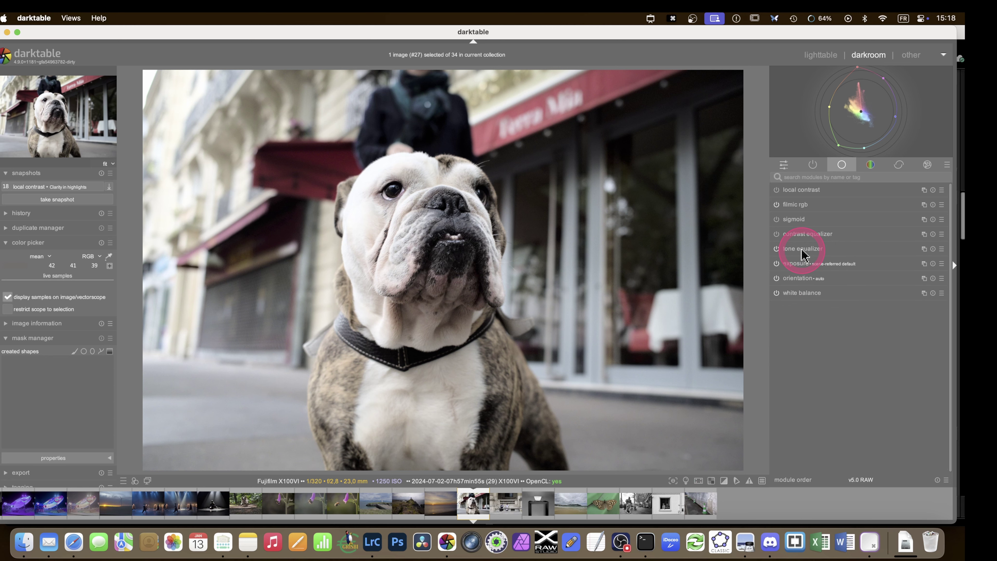
pyautogui.moveTo(585, 241); pyautogui.dragTo(560, 241)
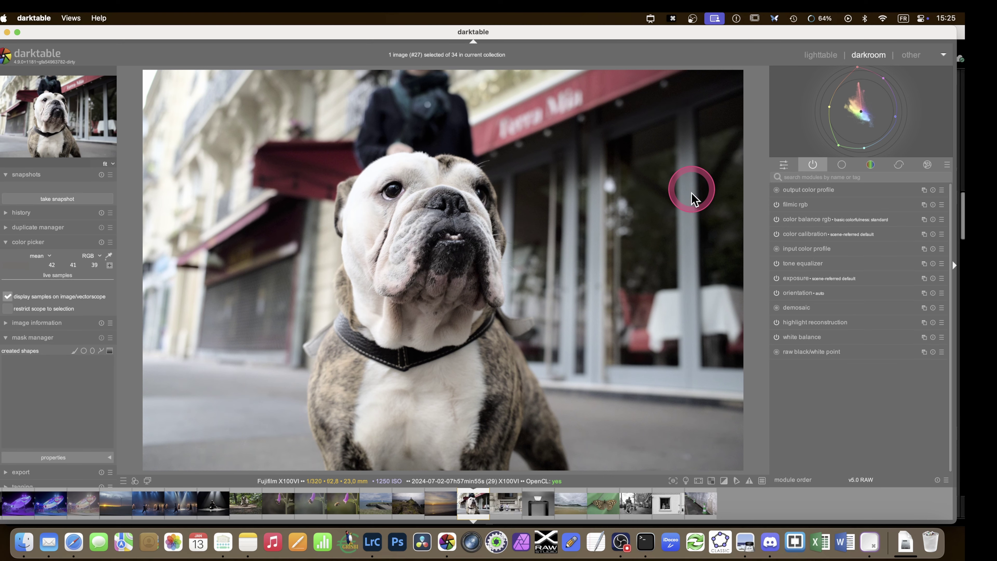
pyautogui.moveTo(690, 189); pyautogui.dragTo(670, 220)
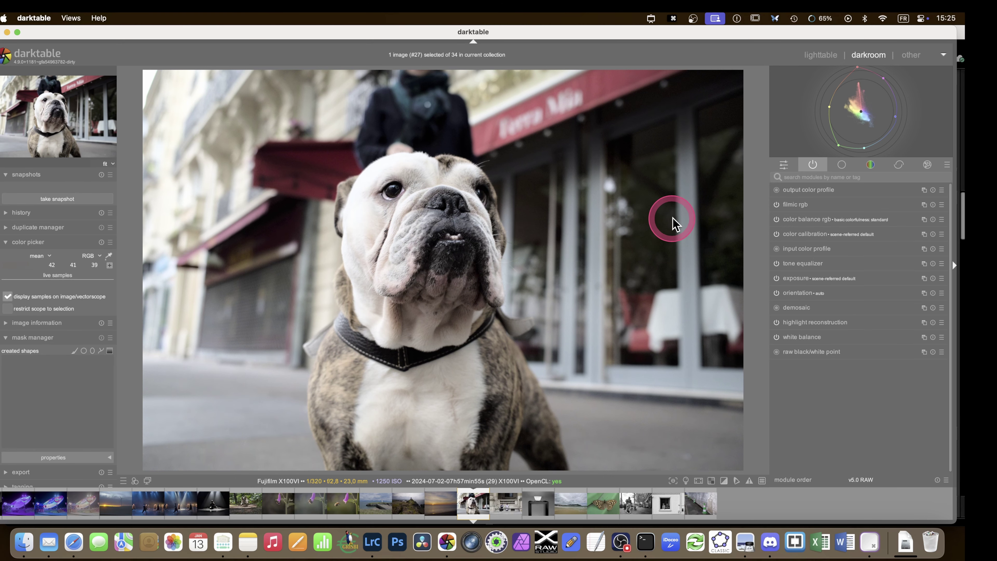
# Enable the local contrast module with the local laplacian filter and compare the photo with and without it.
pyautogui.click(843, 164)
pyautogui.click(788, 194)
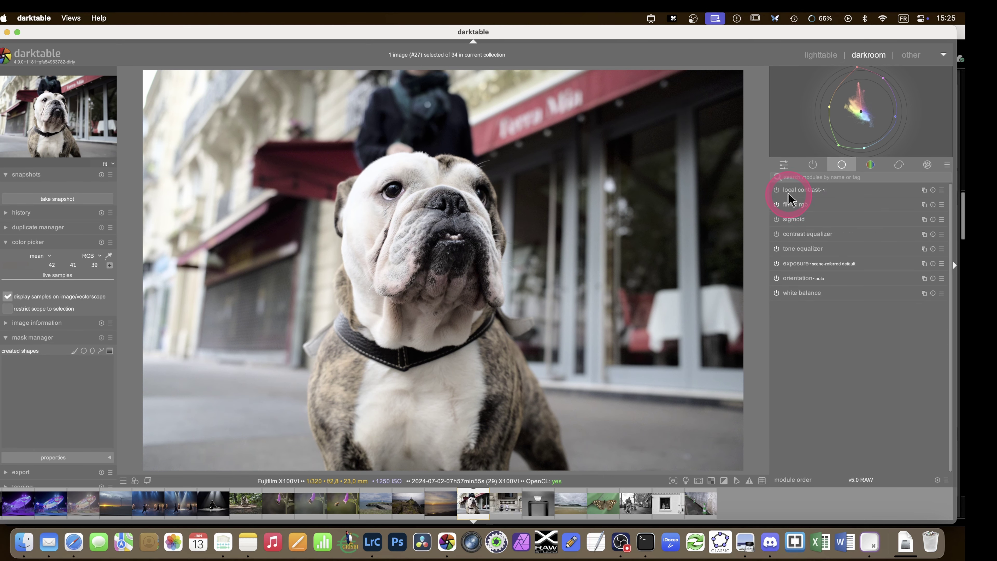
pyautogui.moveTo(789, 193); pyautogui.dragTo(786, 190)
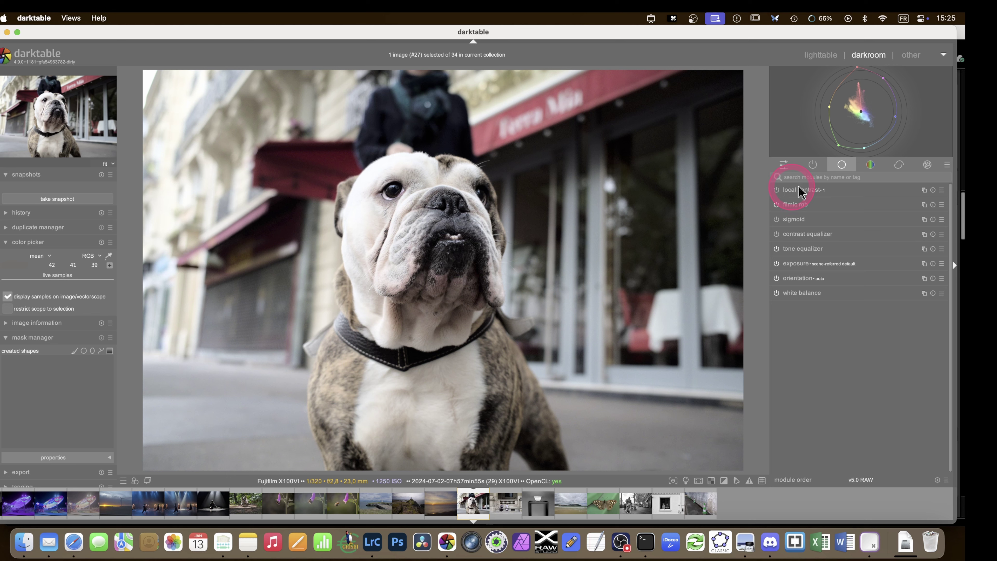
pyautogui.click(805, 191)
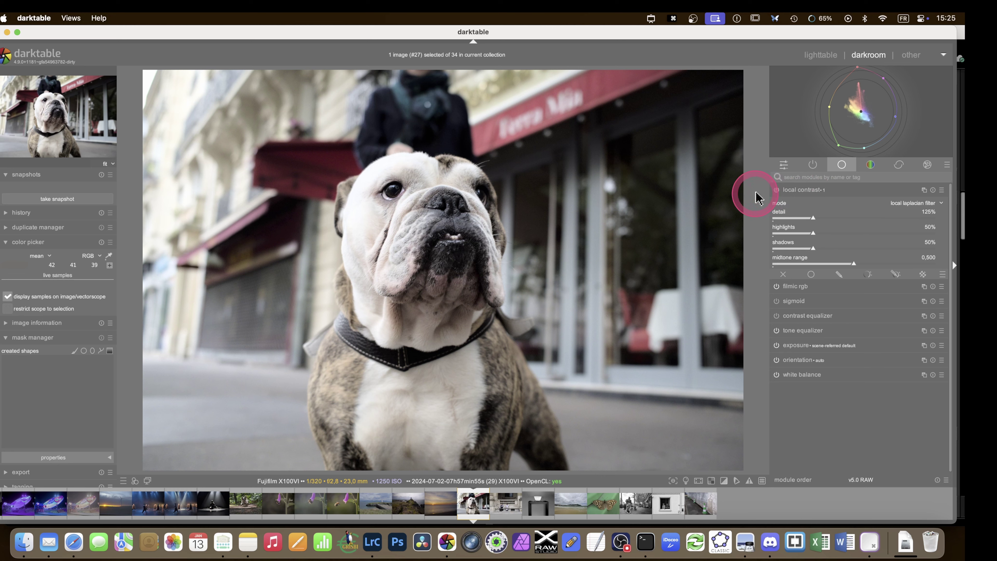
pyautogui.click(776, 193)
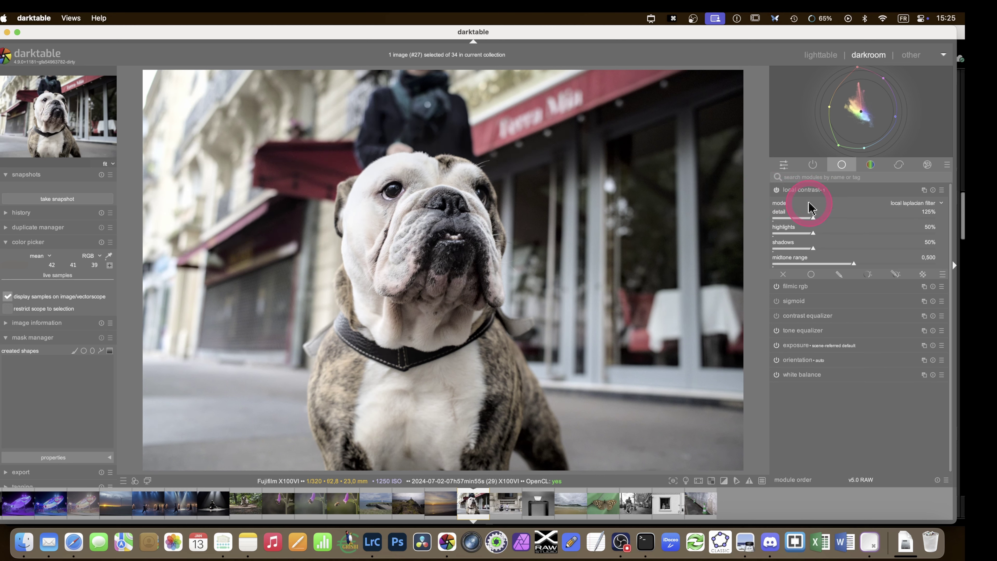
pyautogui.click(776, 192)
pyautogui.click(777, 193)
pyautogui.click(777, 192)
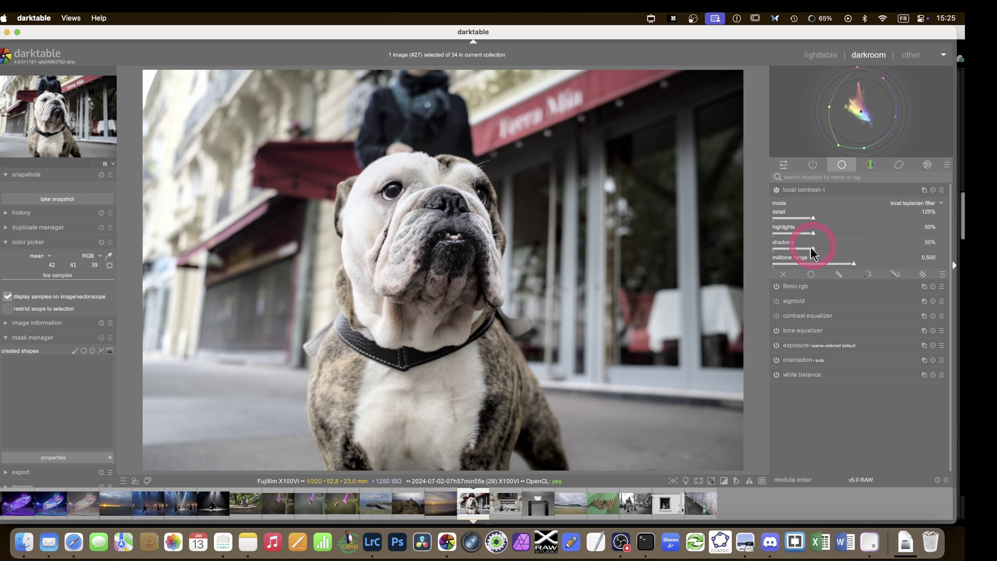
# Try stronger local contrast with shadows at 95%, midtone range at 0.673 and highlights at 176%, and reset the highlights and shadows.
pyautogui.moveTo(812, 250); pyautogui.dragTo(882, 270)
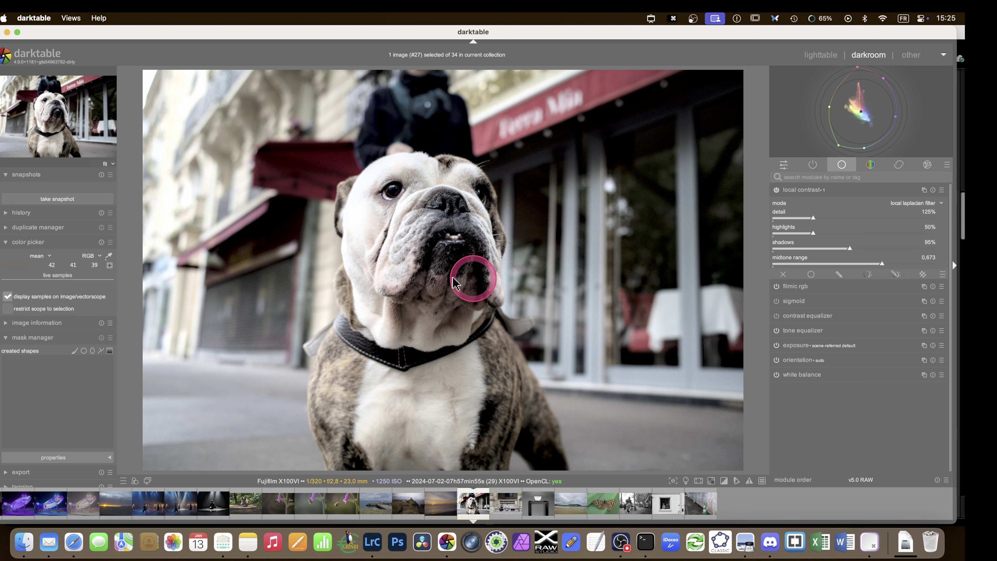
pyautogui.moveTo(810, 234); pyautogui.dragTo(914, 232)
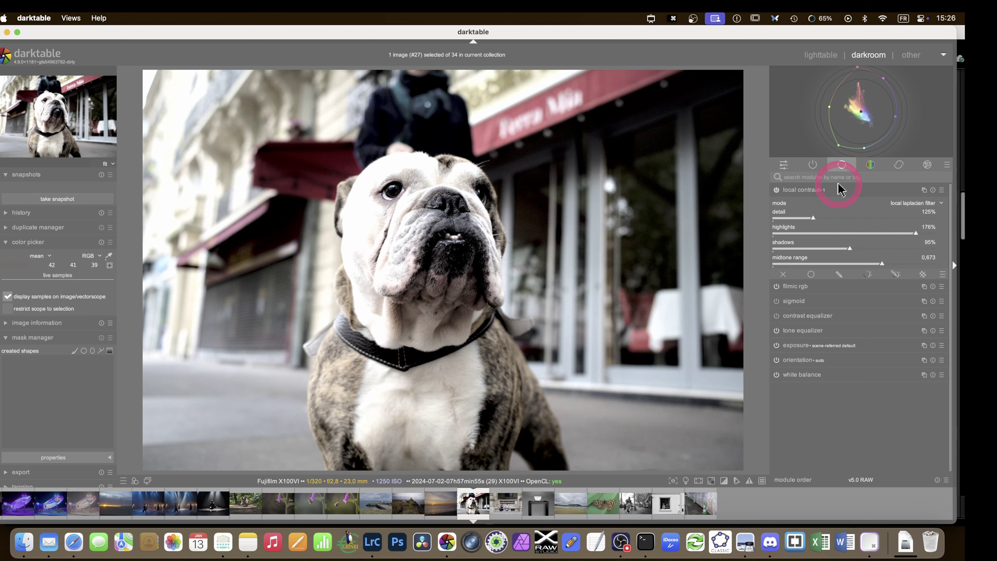
pyautogui.moveTo(910, 232)
pyautogui.mouseDown()
pyautogui.moveTo(834, 240)
pyautogui.moveTo(961, 240)
pyautogui.moveTo(899, 242)
pyautogui.mouseUp()
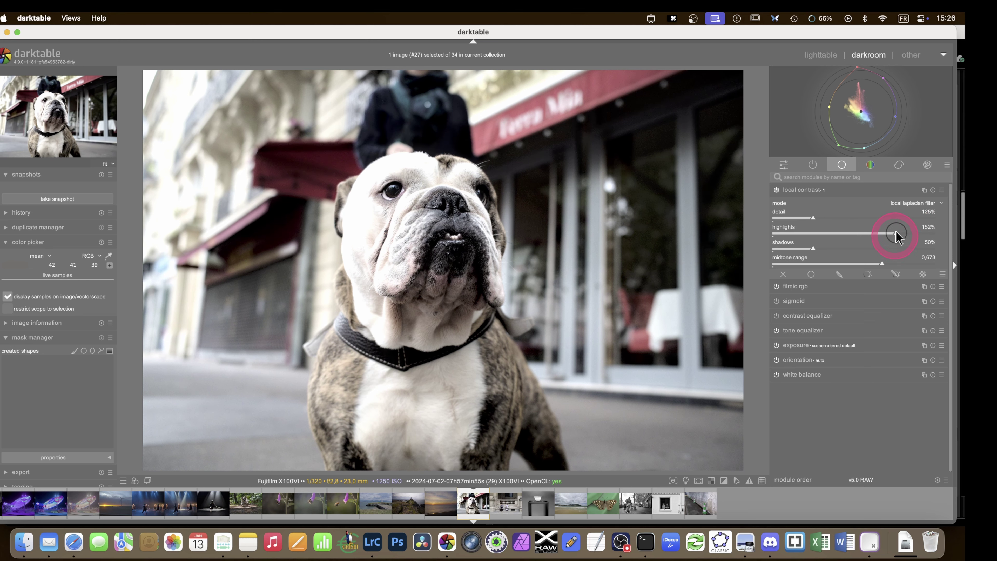
pyautogui.doubleClick(897, 233)
# Set the local contrast shadows to 79% and midtone range to 0.586, and take a snapshot of the result.
pyautogui.moveTo(814, 248); pyautogui.dragTo(867, 264)
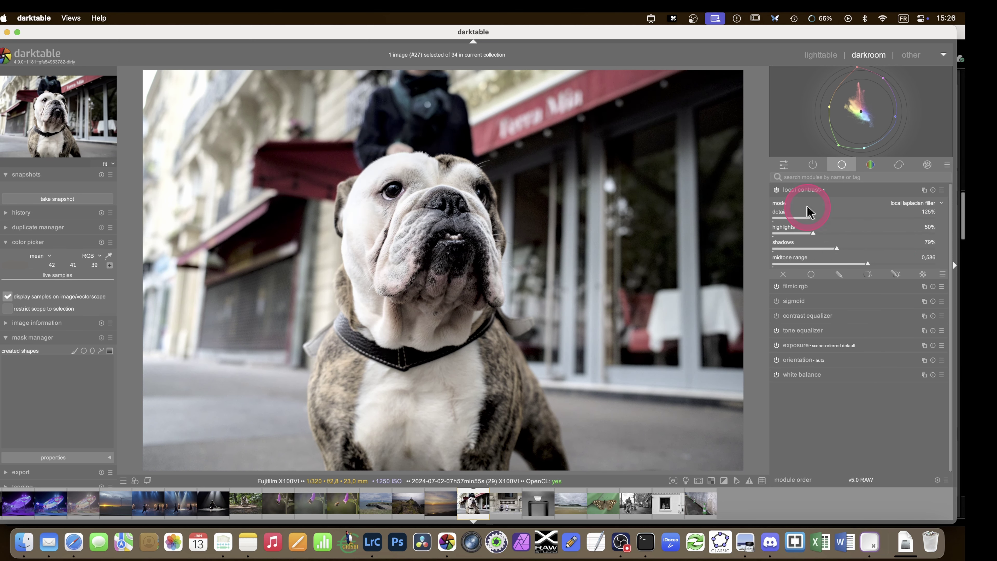
pyautogui.click(776, 190)
pyautogui.click(775, 190)
pyautogui.click(776, 191)
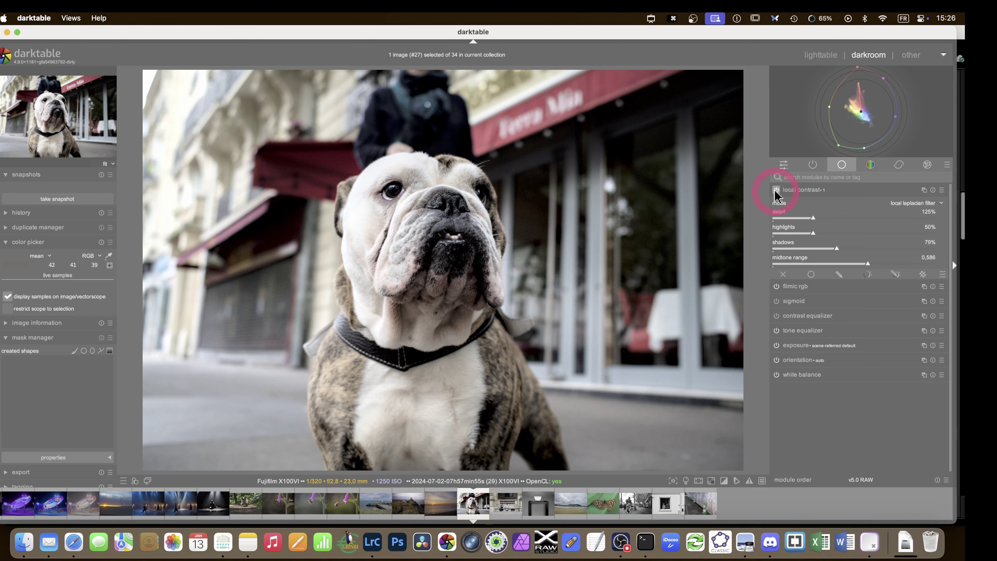
pyautogui.click(61, 200)
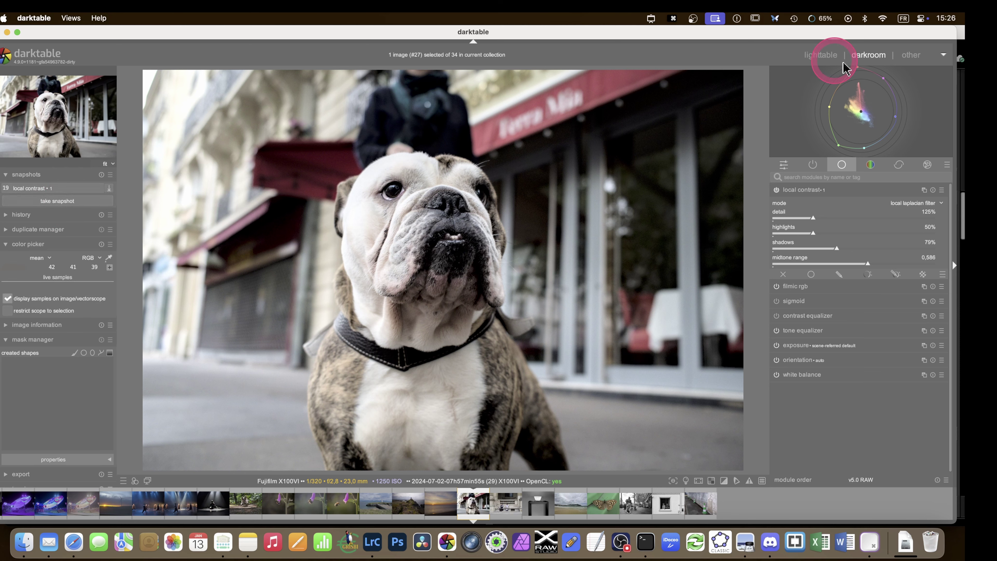
# Turn off the local contrast module and display the correction modules, including diffuse or sharpen.
pyautogui.click(898, 165)
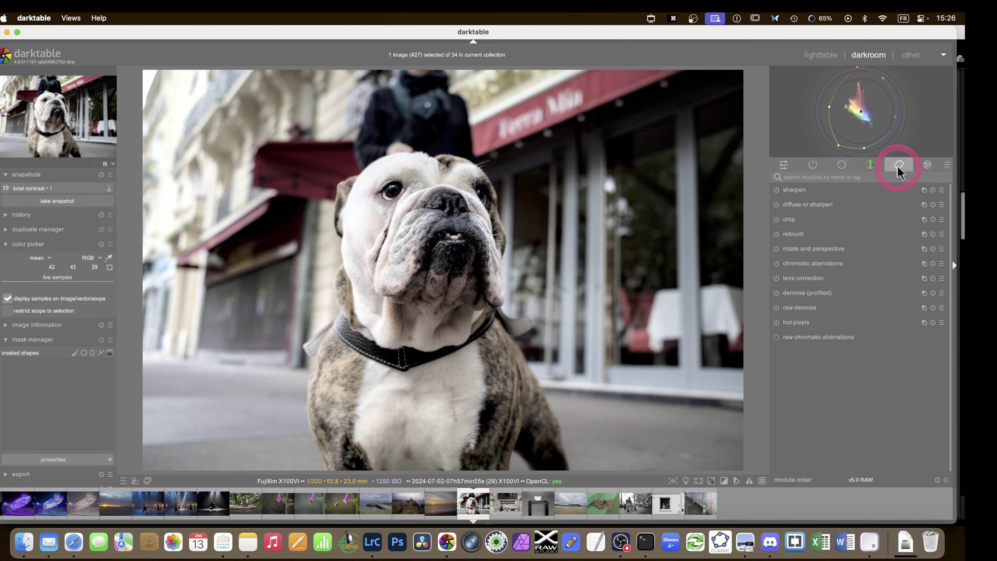
pyautogui.click(813, 165)
pyautogui.click(777, 204)
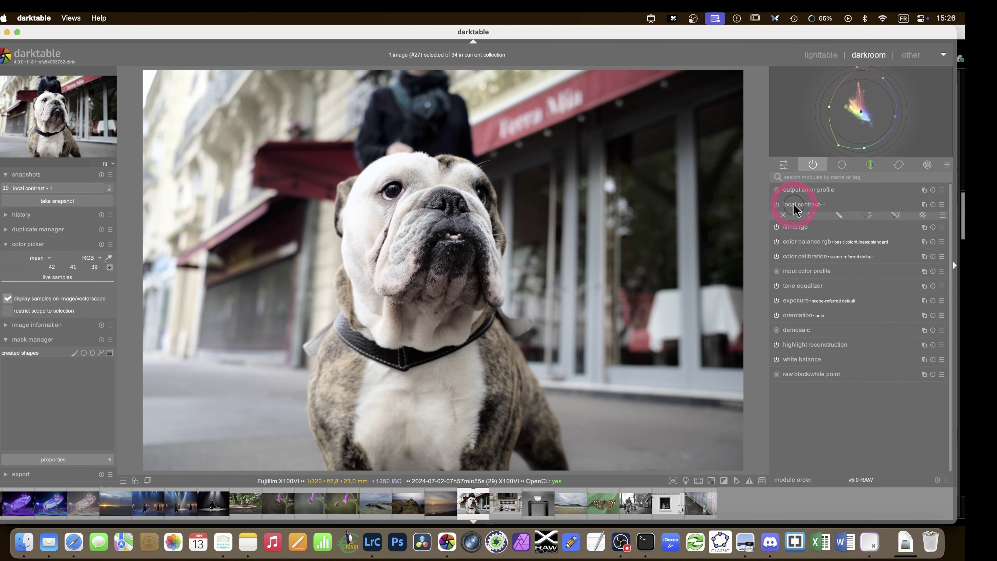
pyautogui.click(899, 167)
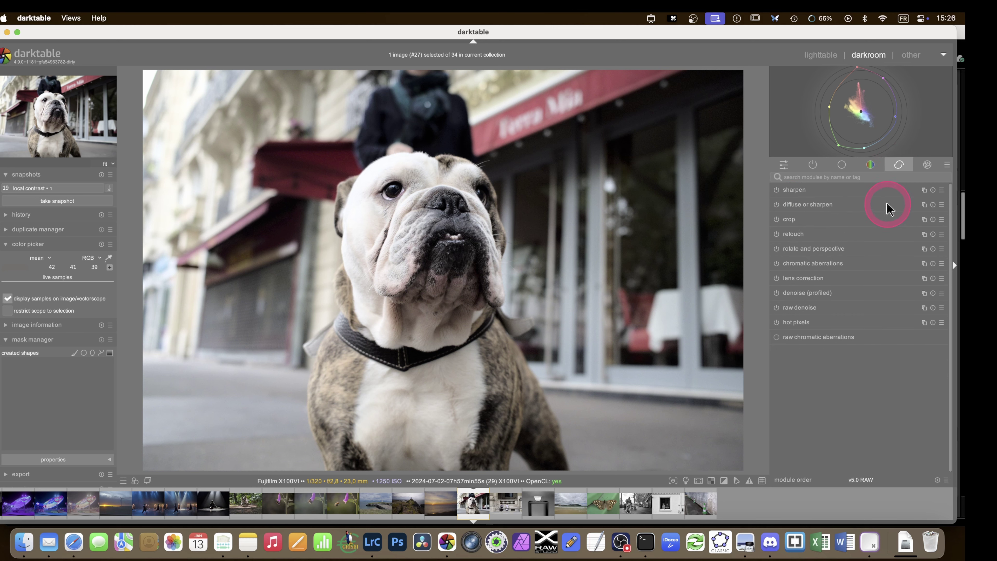
# Apply the lc low preset to the diffuse or sharpen module and compare the photo with and without it.
pyautogui.click(818, 205)
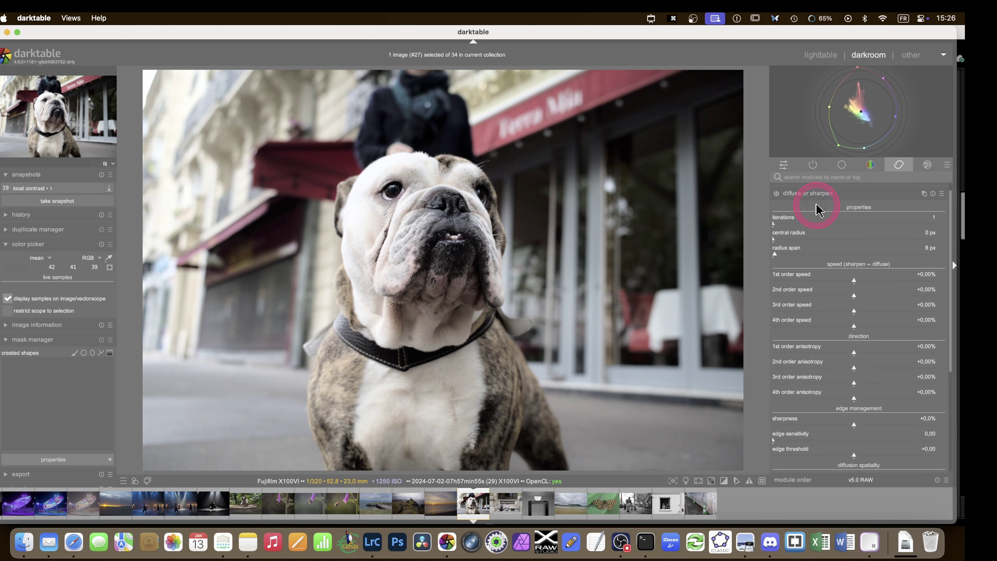
pyautogui.click(941, 191)
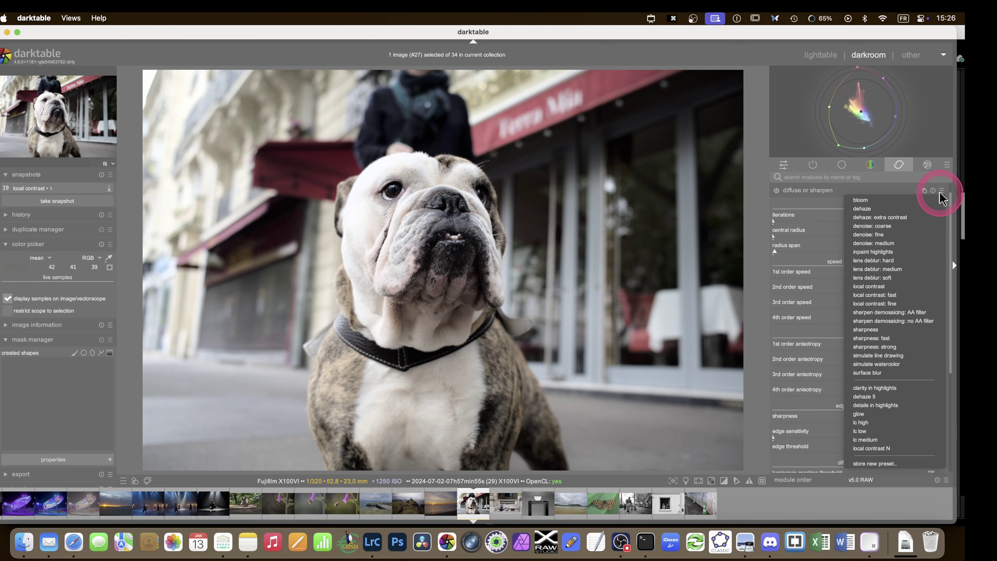
pyautogui.click(898, 432)
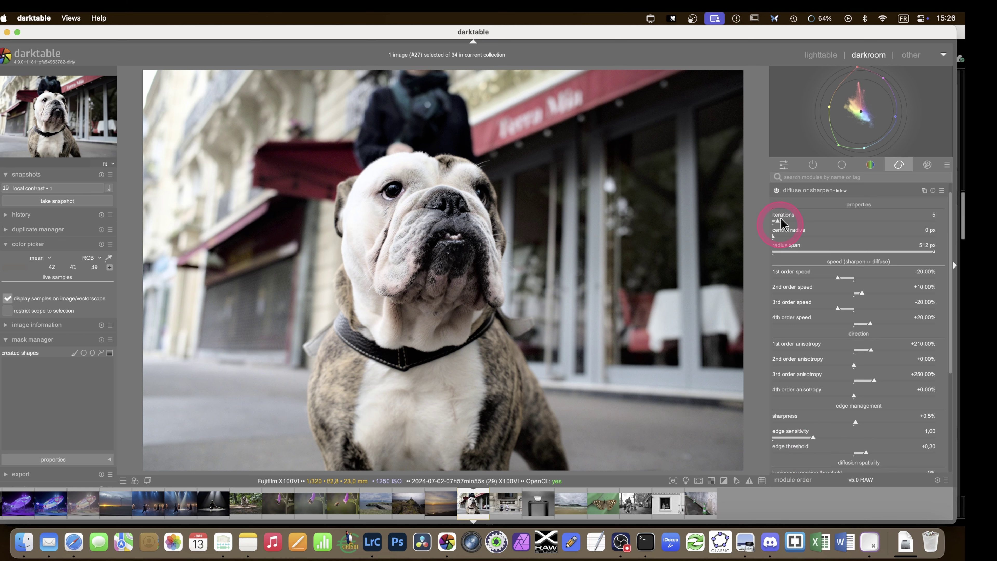
pyautogui.click(777, 191)
pyautogui.click(776, 191)
pyautogui.click(776, 190)
pyautogui.click(776, 190)
pyautogui.click(776, 191)
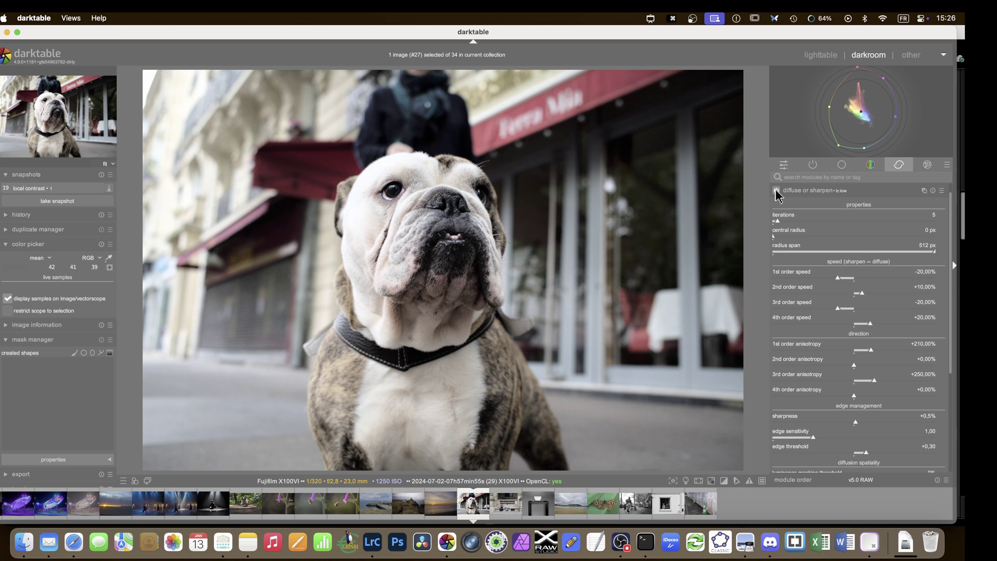
pyautogui.click(776, 190)
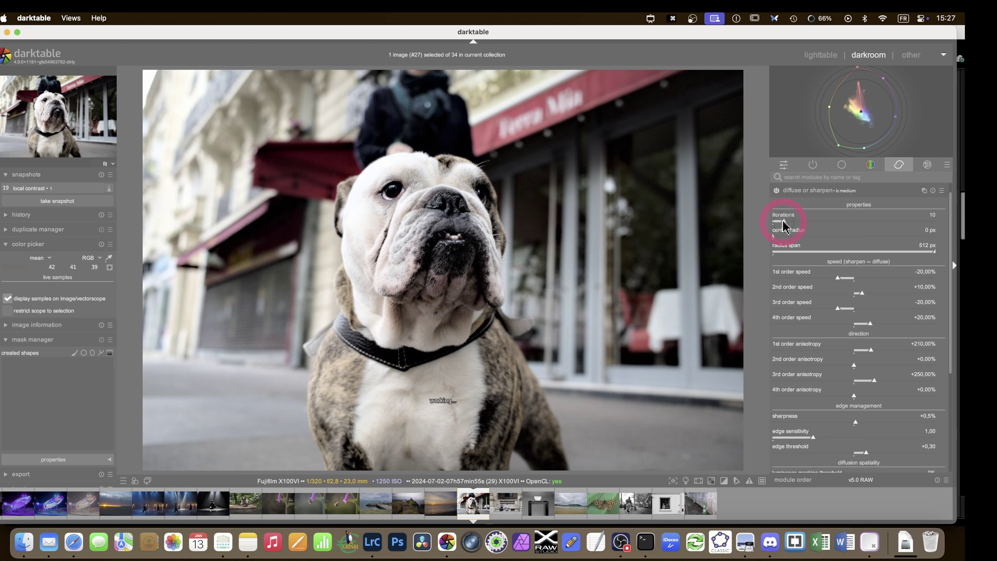
# Compare the photo with and without the lc medium preset of the diffuse or sharpen module.
pyautogui.click(776, 191)
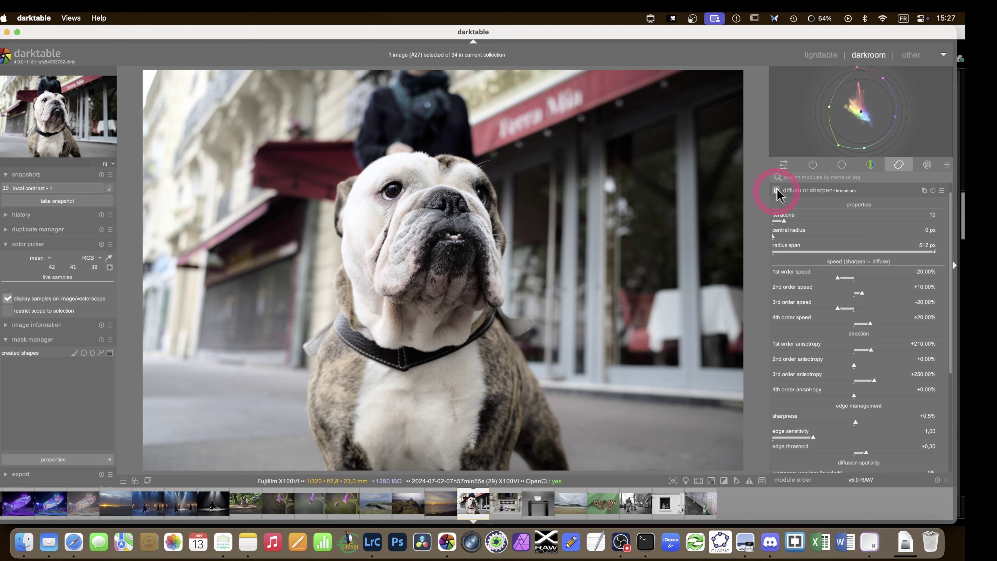
pyautogui.click(776, 191)
pyautogui.click(776, 191)
pyautogui.click(776, 191)
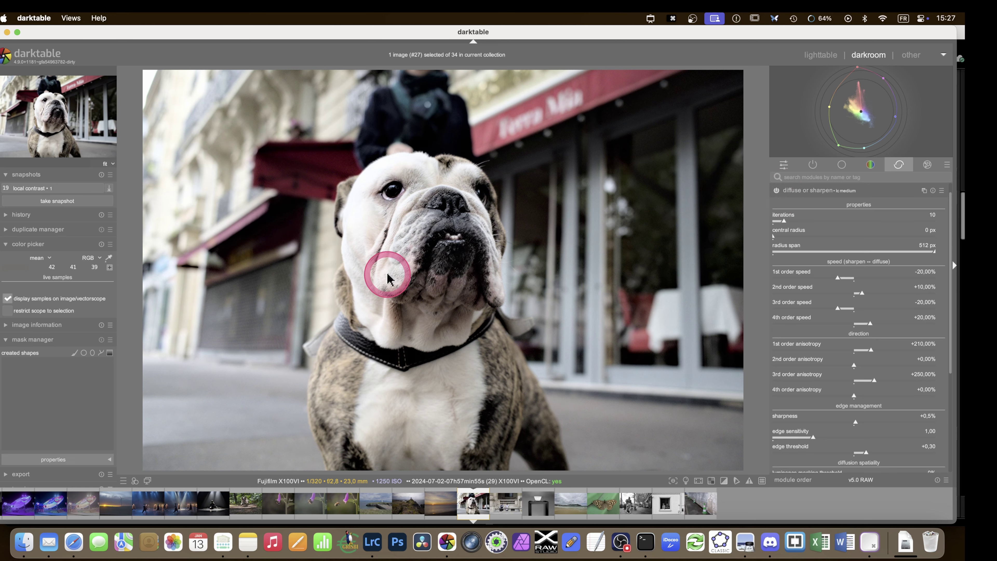
pyautogui.click(776, 191)
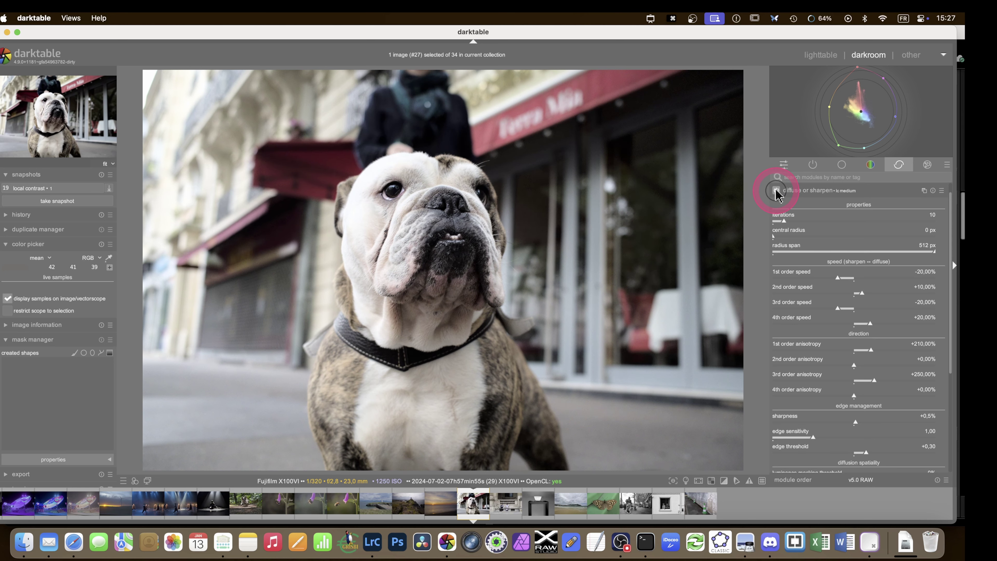
pyautogui.click(776, 191)
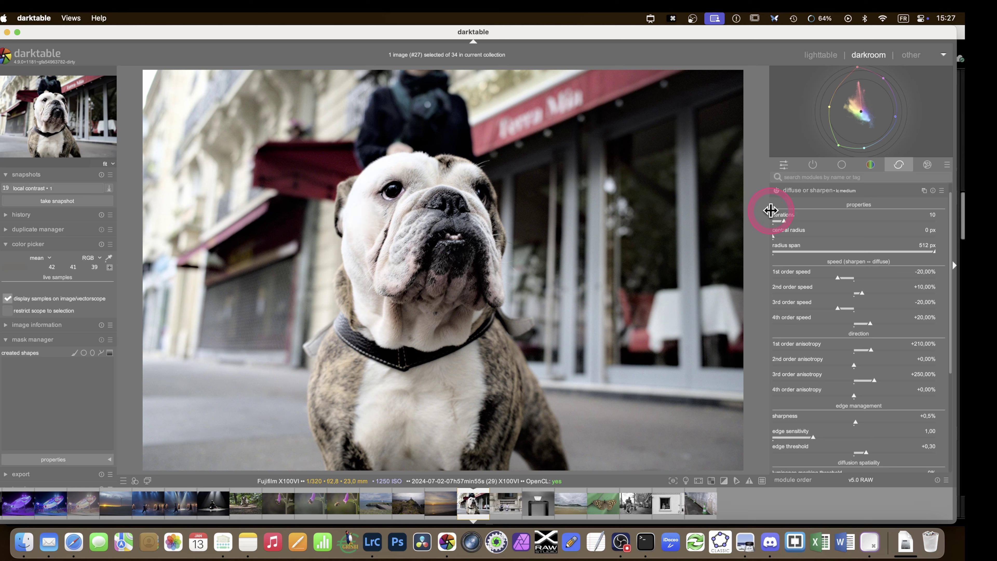
# Set the diffuse or sharpen iterations to 15 and compare the photo with and without the module.
pyautogui.moveTo(781, 225); pyautogui.dragTo(790, 223)
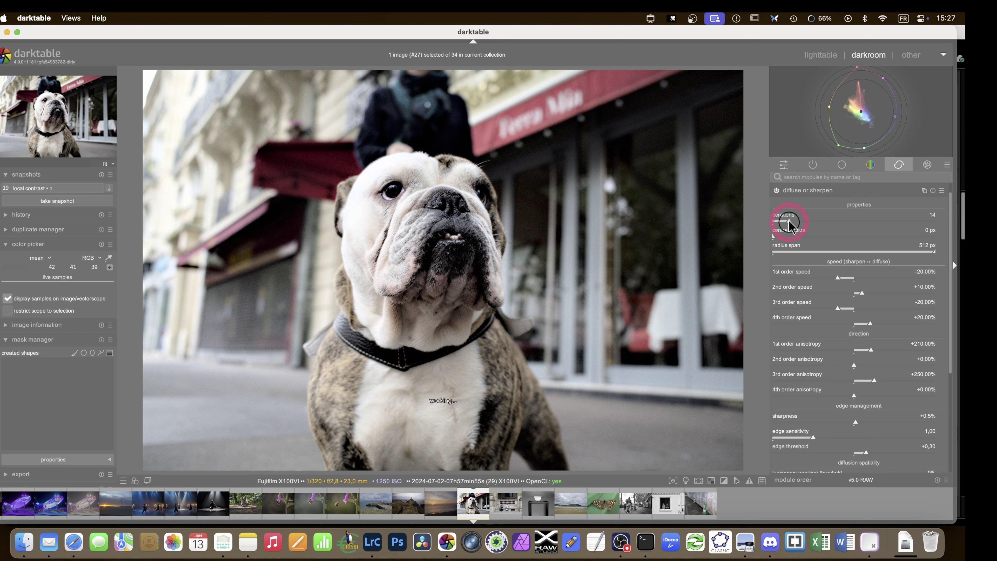
pyautogui.click(776, 191)
pyautogui.click(776, 191)
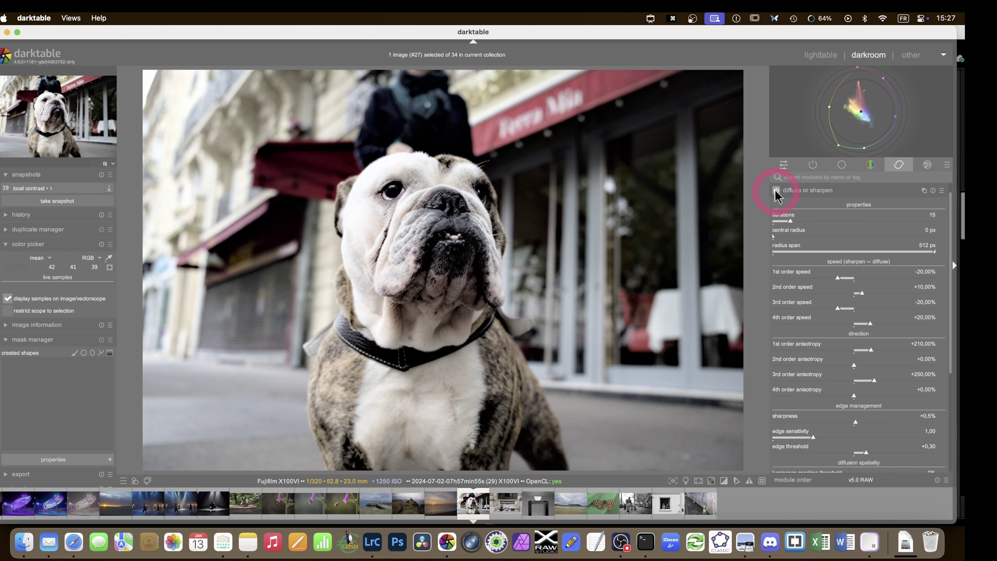
pyautogui.click(776, 191)
pyautogui.click(776, 190)
pyautogui.click(776, 190)
pyautogui.click(776, 190)
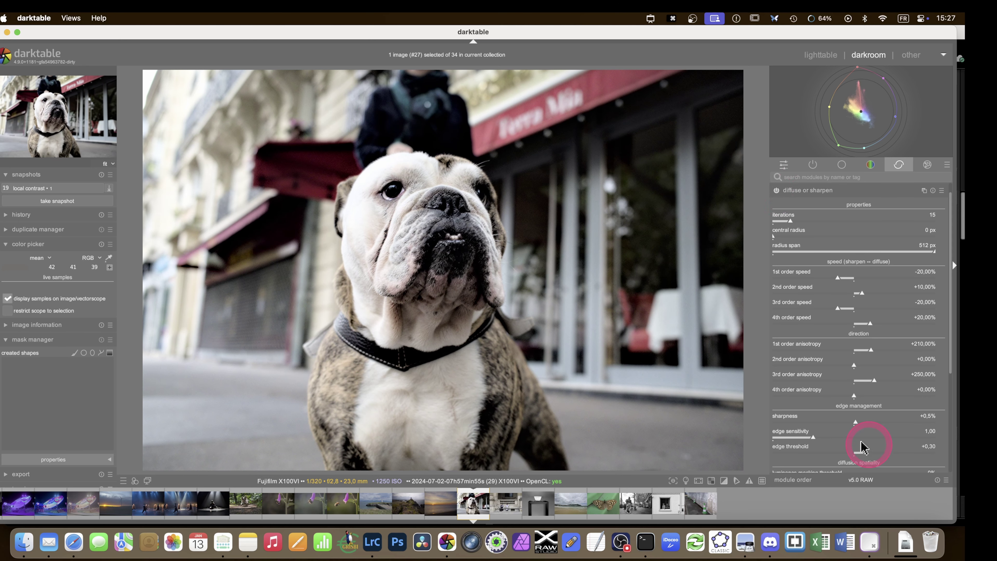
# Try a sharpness of 0% in the diffuse or sharpen edge management, and set it to 1%.
pyautogui.click(856, 425)
pyautogui.moveTo(857, 425)
pyautogui.mouseDown()
pyautogui.moveTo(874, 427)
pyautogui.moveTo(858, 423)
pyautogui.mouseUp()
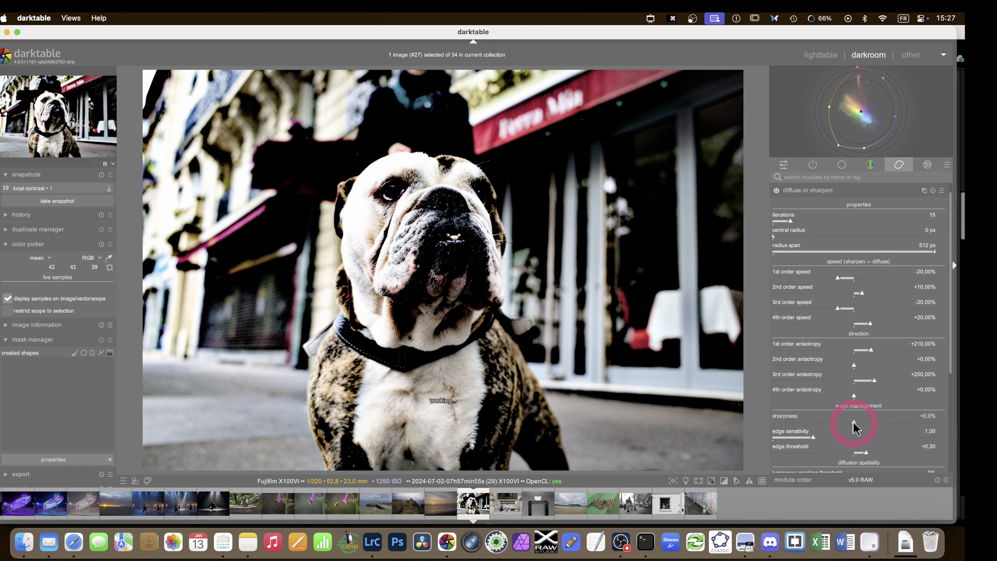
pyautogui.rightClick(855, 427)
pyautogui.write('1')
pyautogui.press('Return')
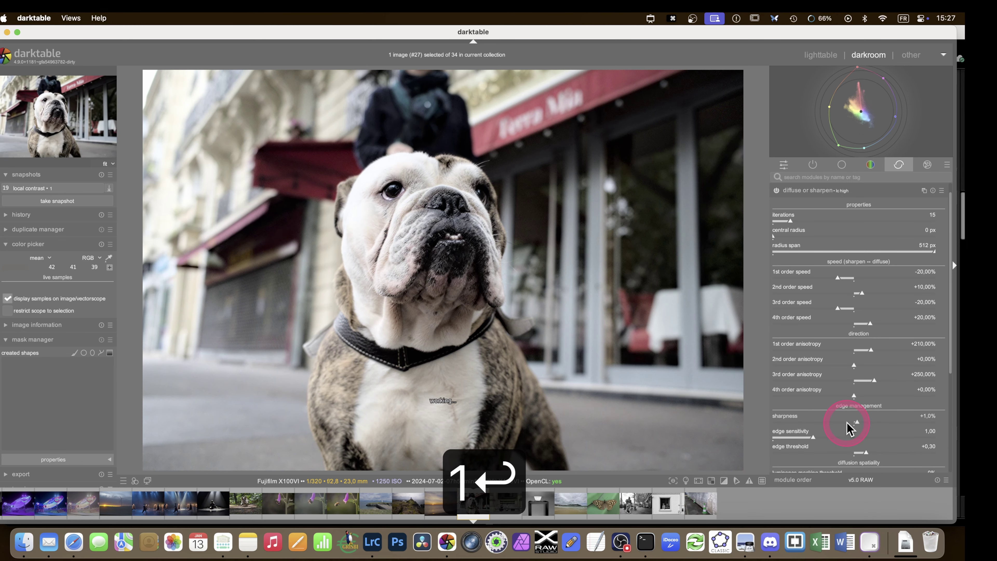
pyautogui.scroll(1, 806, 285)
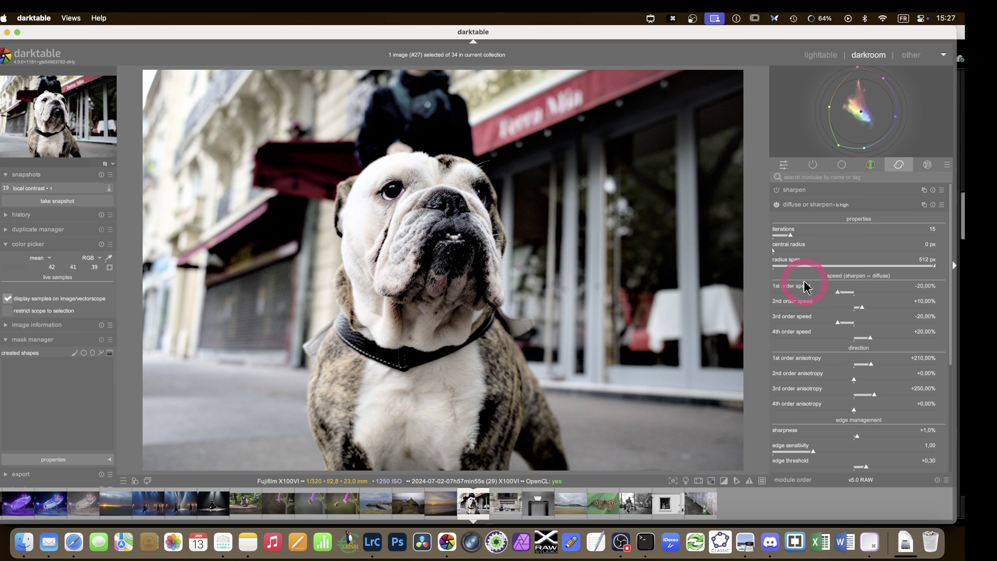
# Collapse the diffuse or sharpen module and apply its lc medium preset.
pyautogui.click(792, 205)
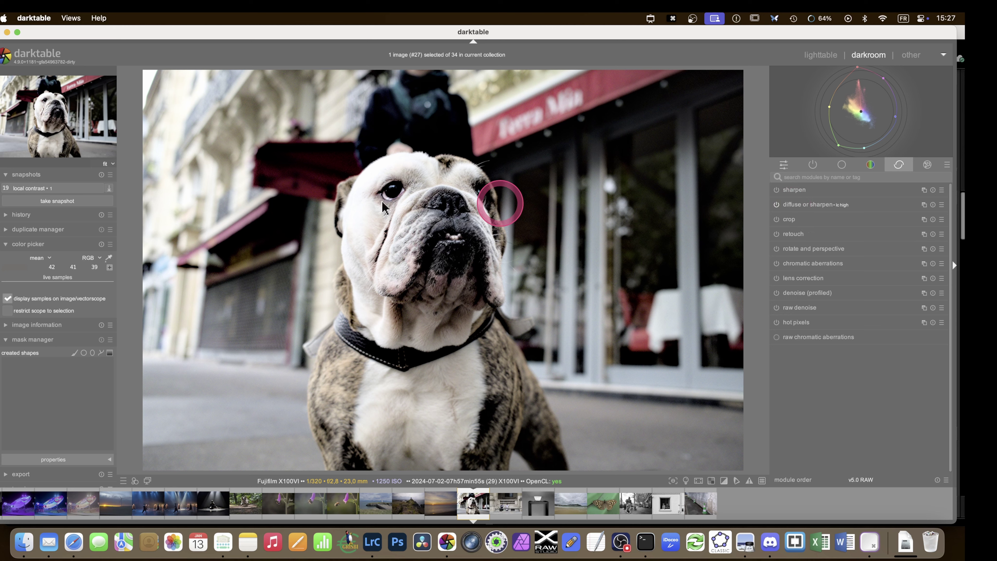
pyautogui.click(941, 204)
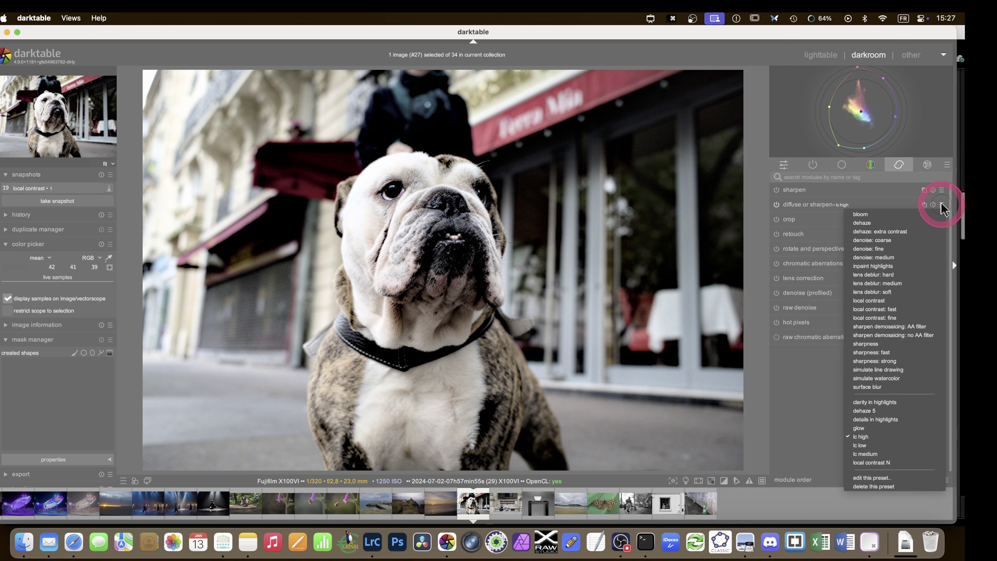
pyautogui.click(897, 454)
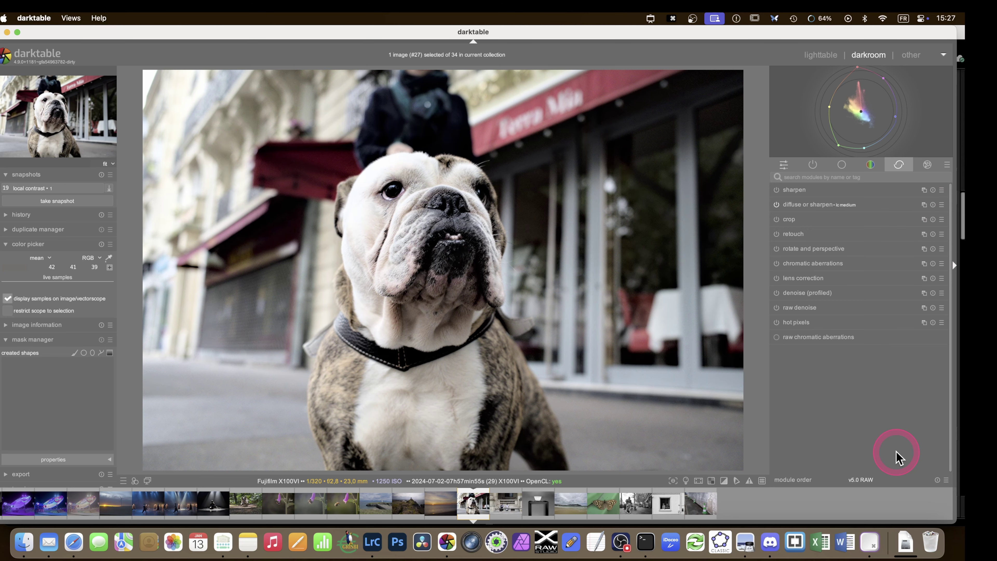
# Overlay the local contrast snapshot and move the split line across the dog to compare it with the current photo.
pyautogui.click(30, 188)
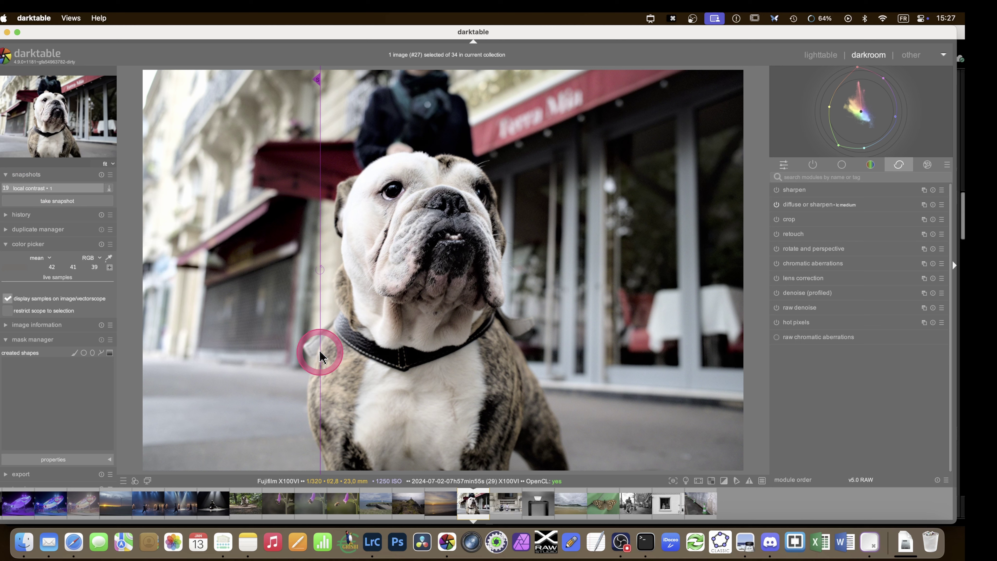
pyautogui.moveTo(320, 353)
pyautogui.mouseDown()
pyautogui.moveTo(641, 349)
pyautogui.moveTo(225, 356)
pyautogui.moveTo(268, 365)
pyautogui.moveTo(730, 352)
pyautogui.moveTo(263, 361)
pyautogui.moveTo(607, 367)
pyautogui.moveTo(265, 359)
pyautogui.moveTo(539, 363)
pyautogui.moveTo(315, 349)
pyautogui.mouseUp()
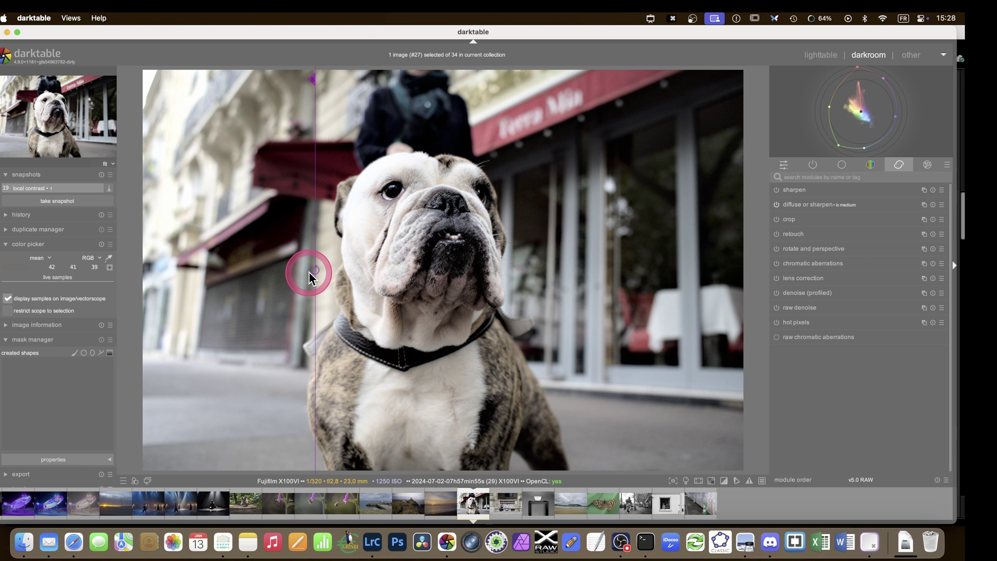
pyautogui.moveTo(318, 307); pyautogui.dragTo(491, 302)
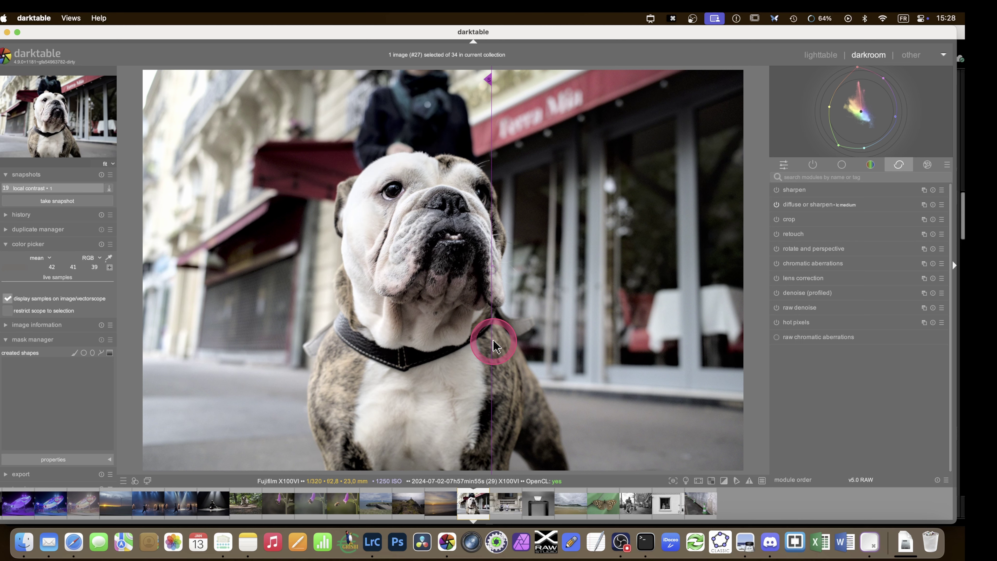
pyautogui.moveTo(493, 342); pyautogui.dragTo(290, 331)
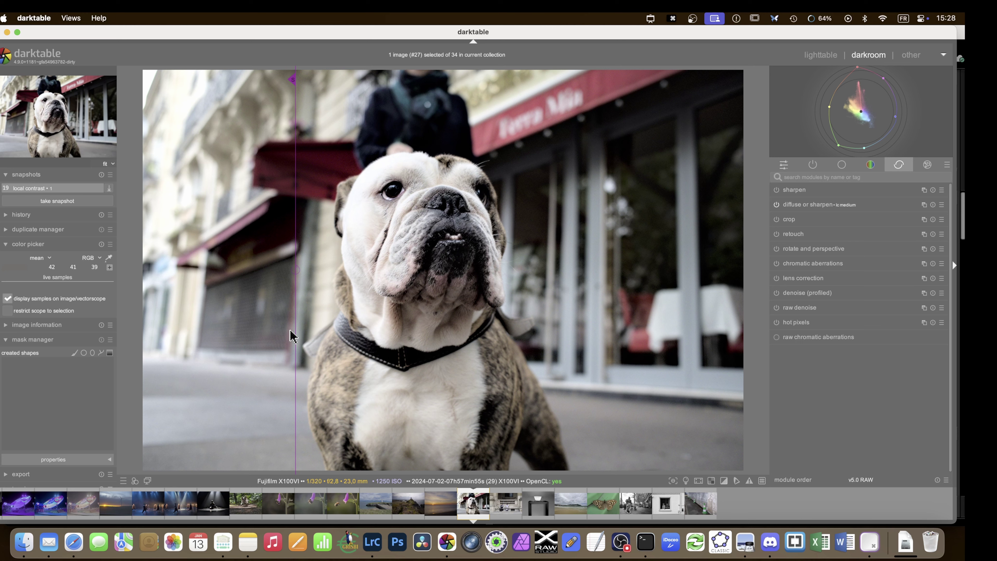
pyautogui.click(294, 335)
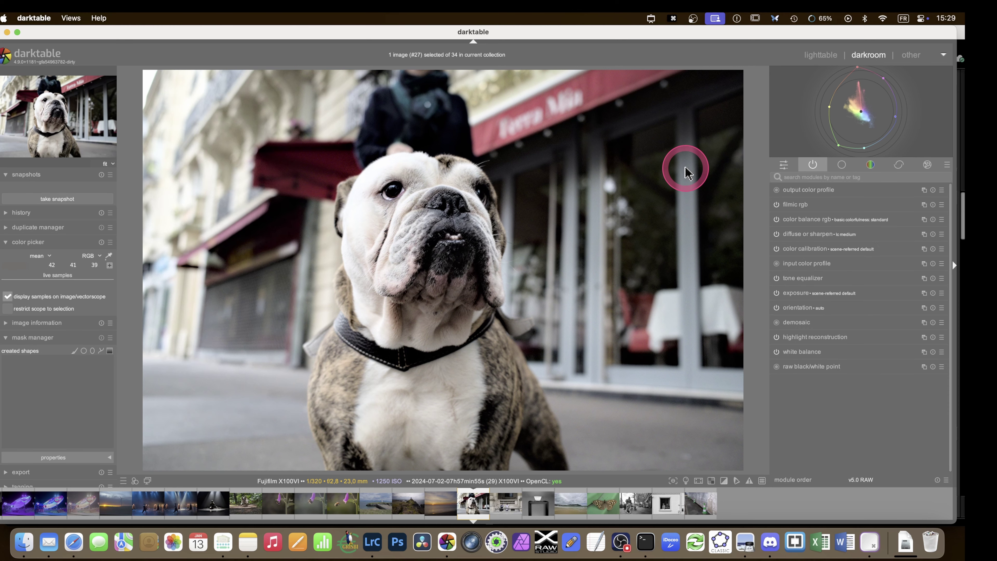
# Apply the clarity highlights (scene) preset to the local contrast module in the tone modules group.
pyautogui.click(840, 165)
pyautogui.click(800, 194)
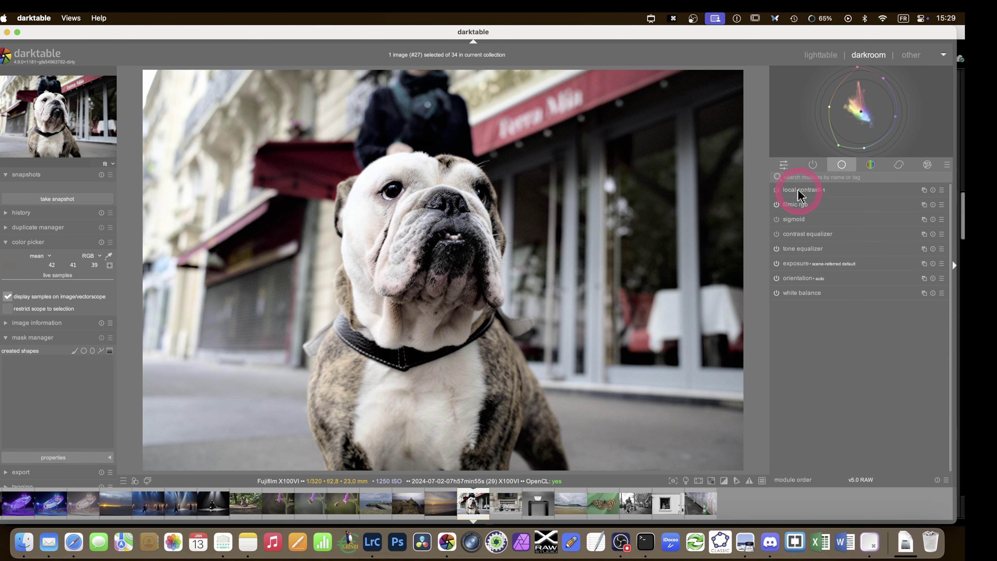
pyautogui.click(941, 191)
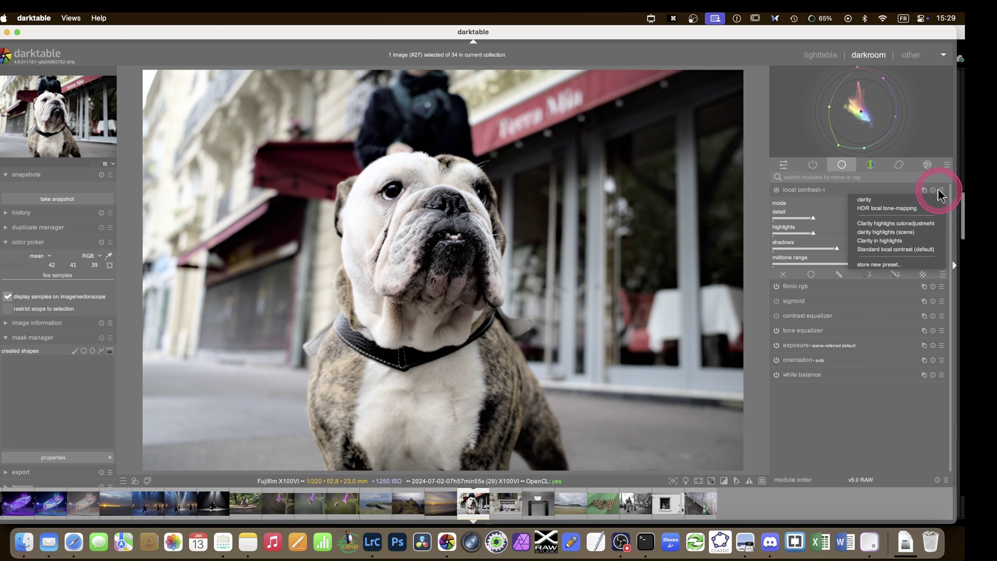
pyautogui.click(913, 232)
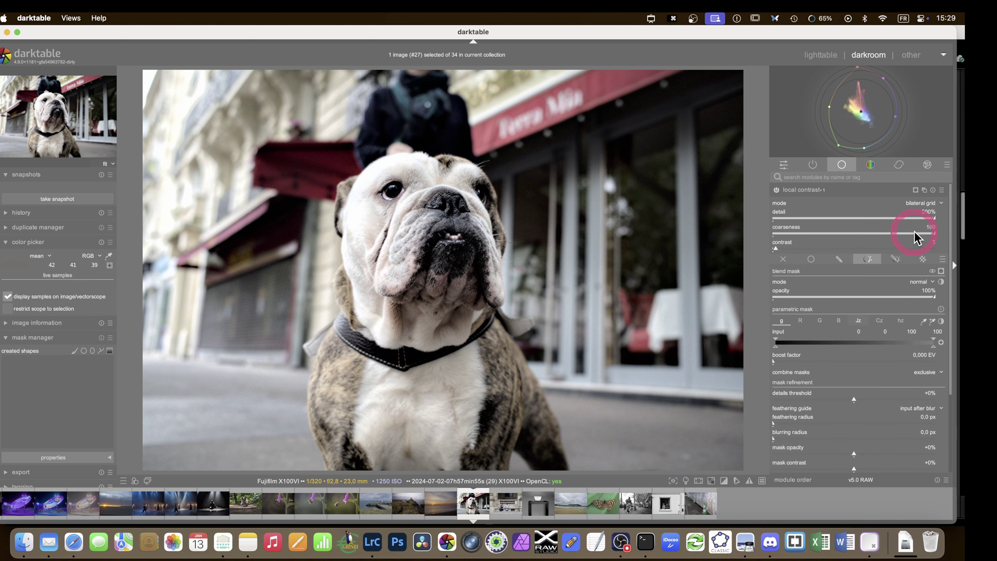
pyautogui.click(847, 260)
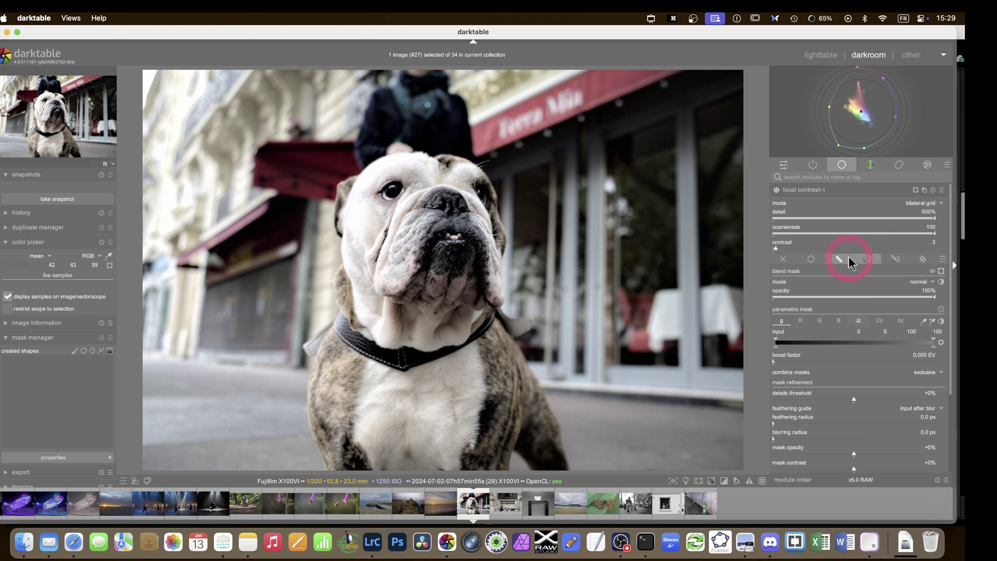
# Compare the photo with and without the clarity highlights preset of local contrast, leaving the module enabled.
pyautogui.click(776, 191)
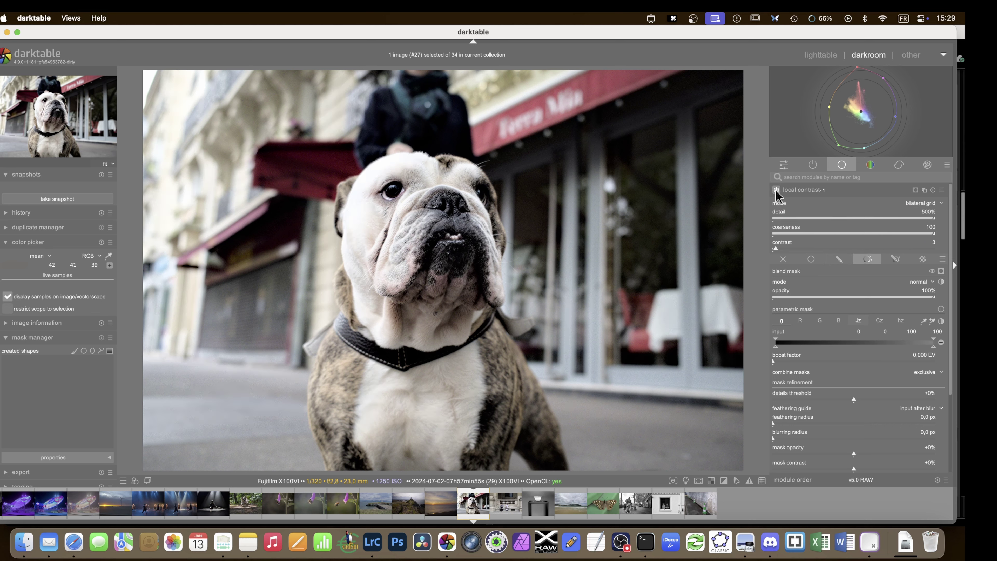
pyautogui.click(776, 191)
pyautogui.click(776, 192)
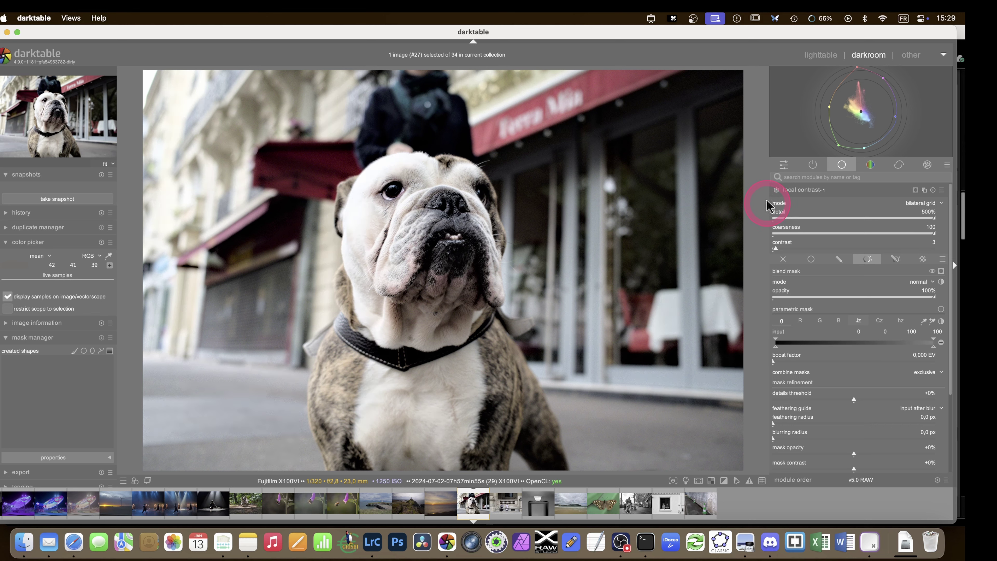
pyautogui.click(776, 191)
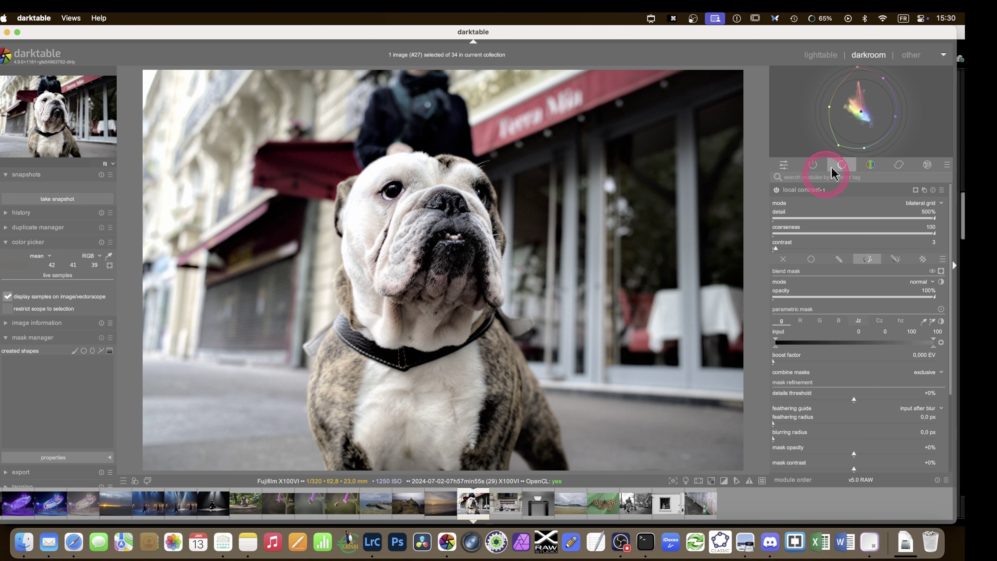
# List the active modules and show the clipping indication on the photo.
pyautogui.click(813, 164)
pyautogui.click(805, 204)
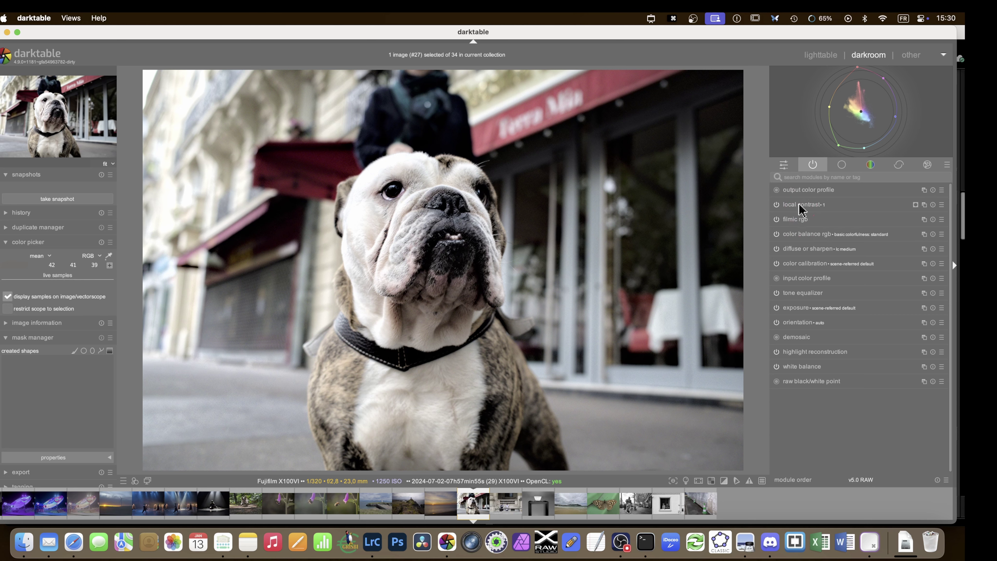
pyautogui.click(723, 480)
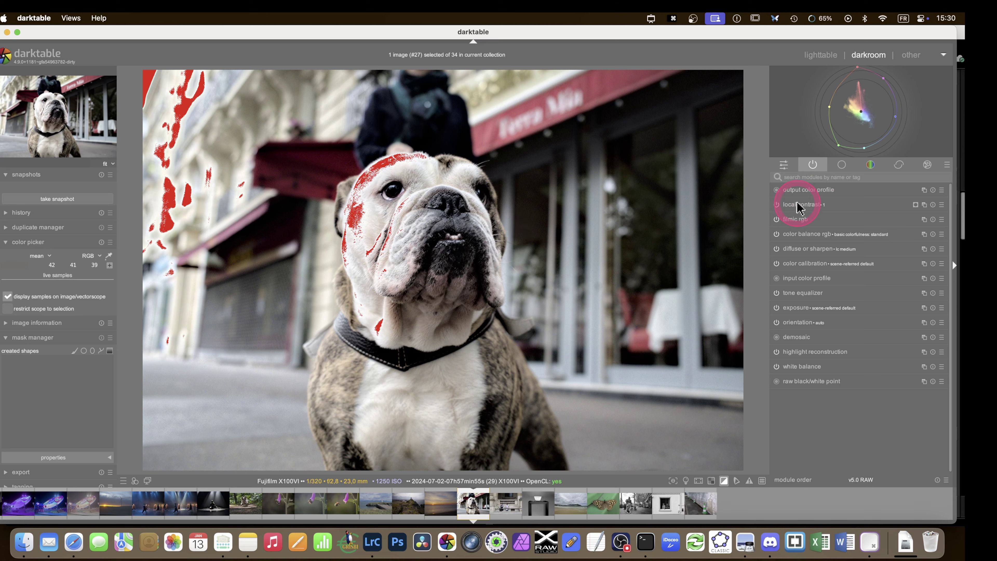
# Turn off the clipping indication and set the opacity of the local contrast blend mask to 68%.
pyautogui.click(809, 205)
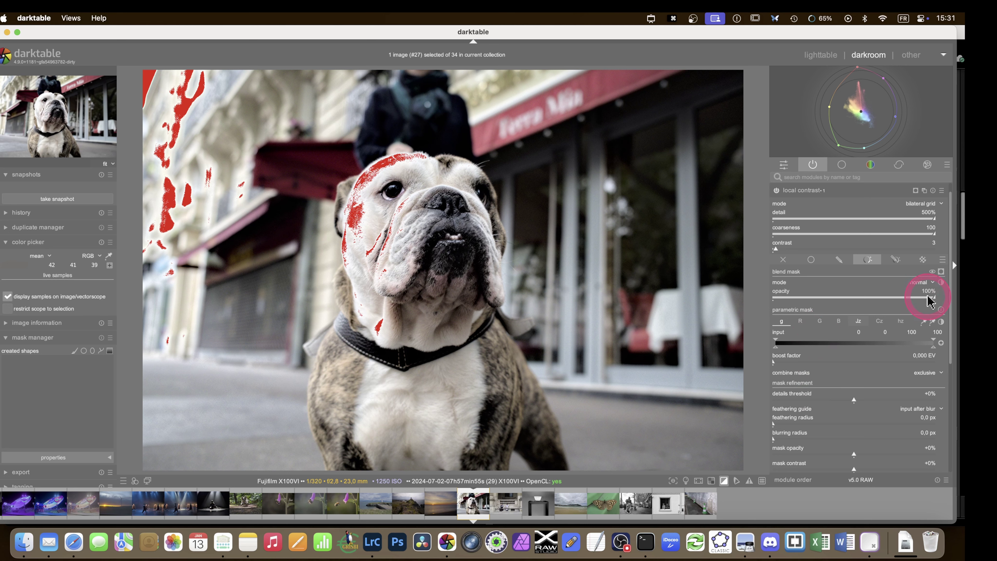
pyautogui.press('o')
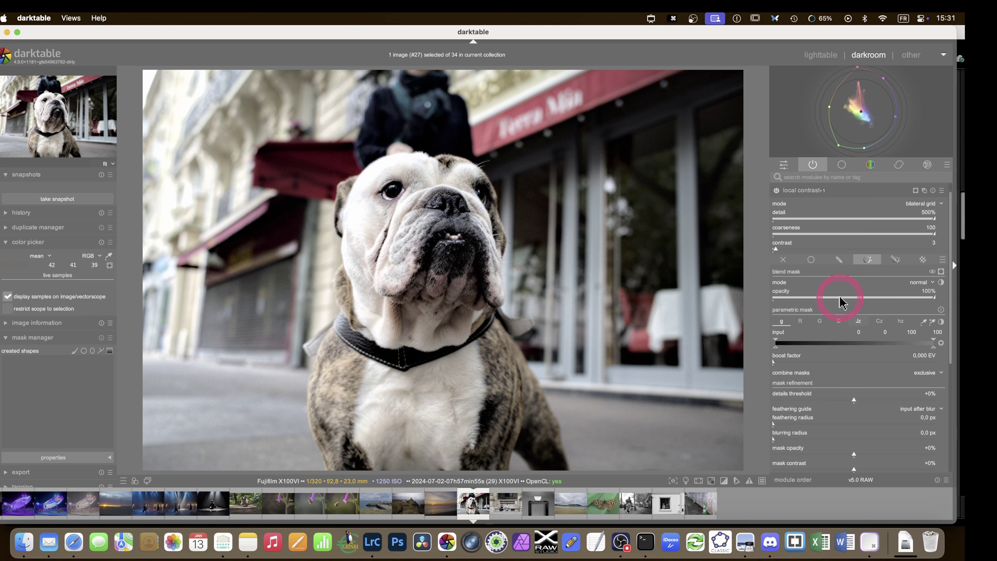
pyautogui.moveTo(837, 296); pyautogui.dragTo(883, 298)
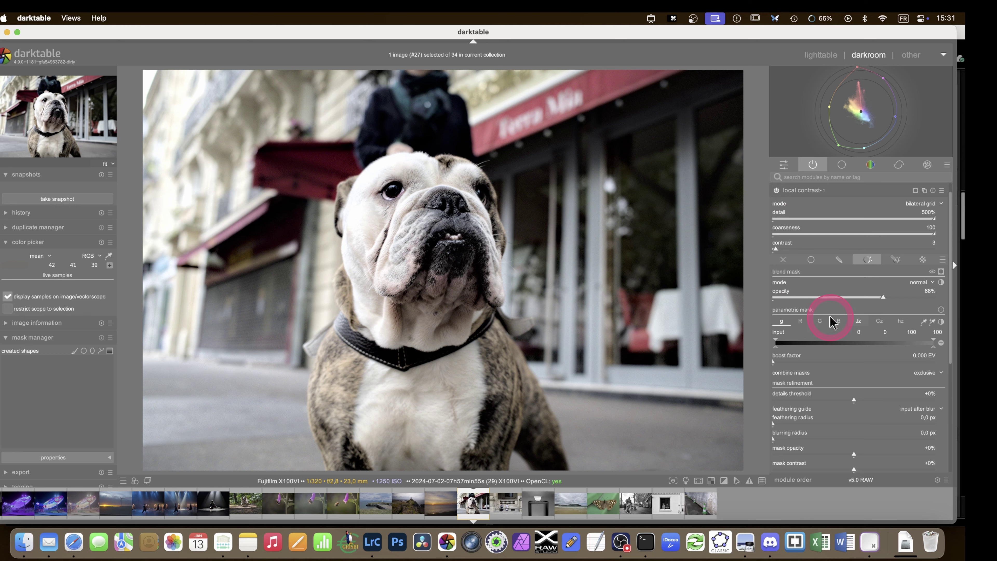
# Inspect the Jz channel of the local contrast parametric mask and display the mask over the bulldog photo.
pyautogui.scroll(-2, 828, 320)
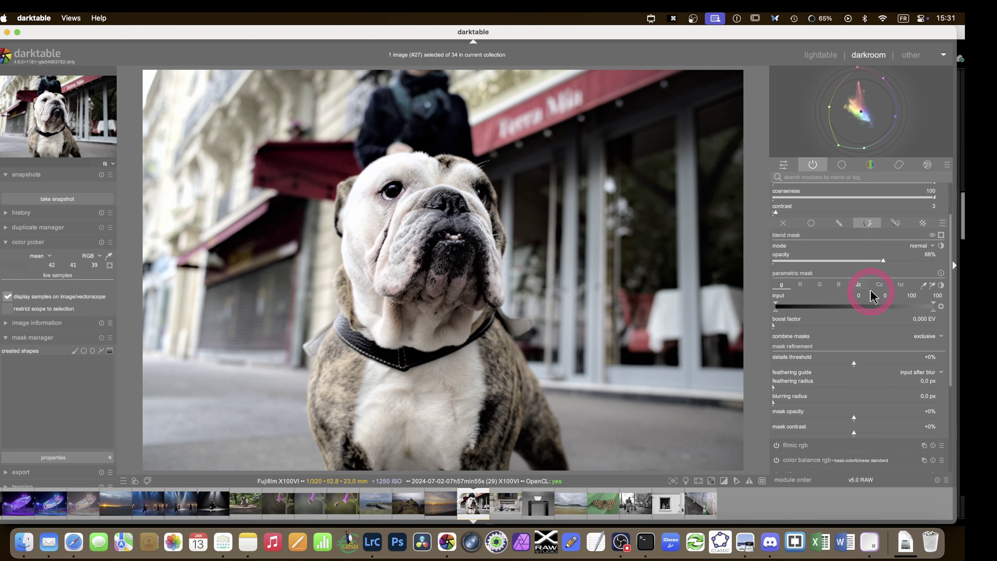
pyautogui.click(858, 285)
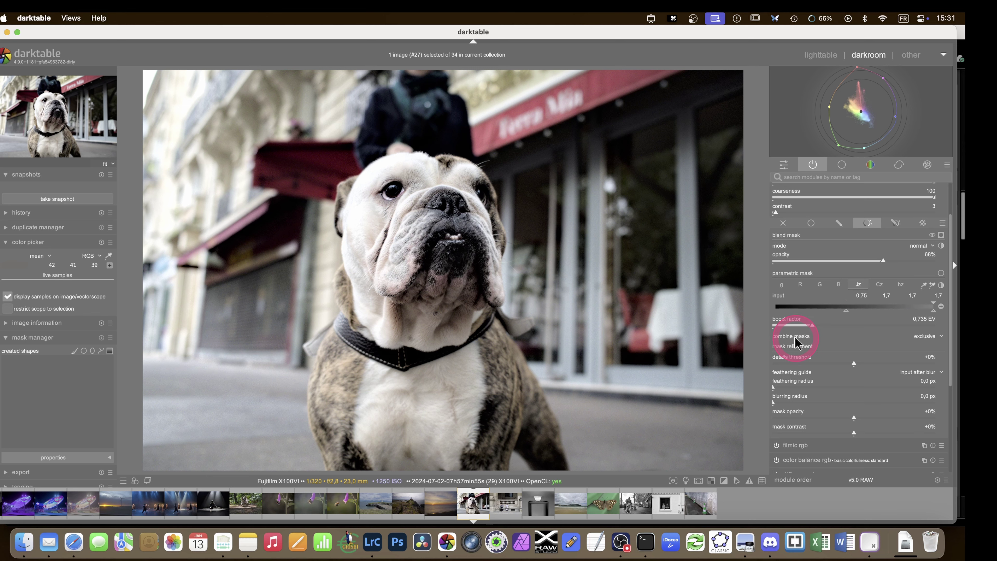
pyautogui.press('m')
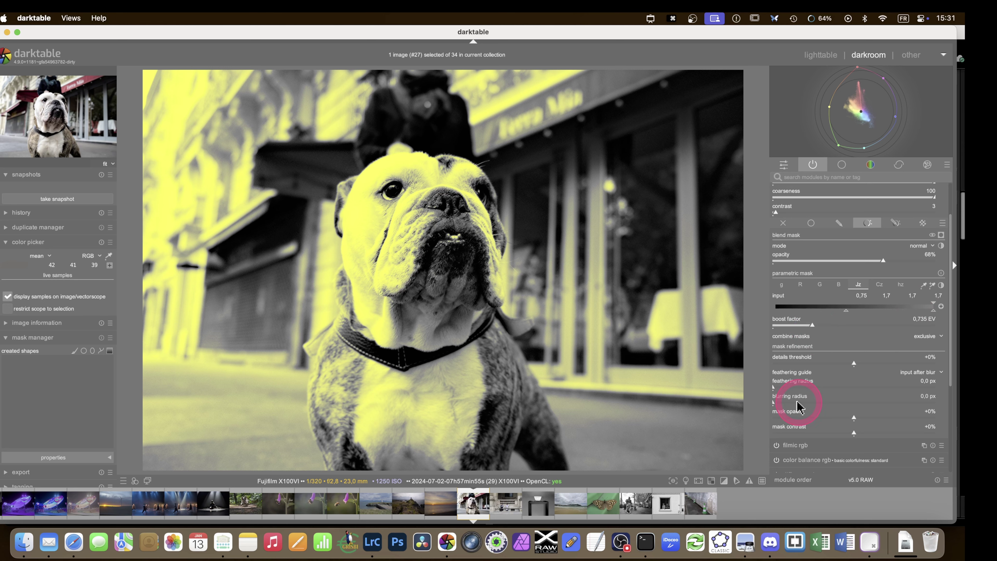
# Collapse the local contrast module, take a snapshot of the current edit and turn the module off.
pyautogui.scroll(3, 848, 314)
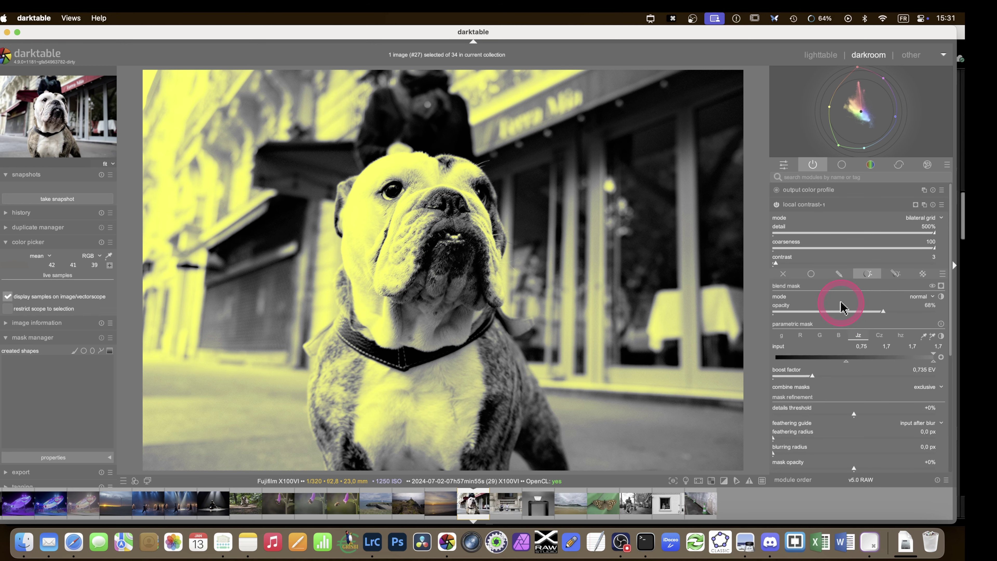
pyautogui.click(800, 207)
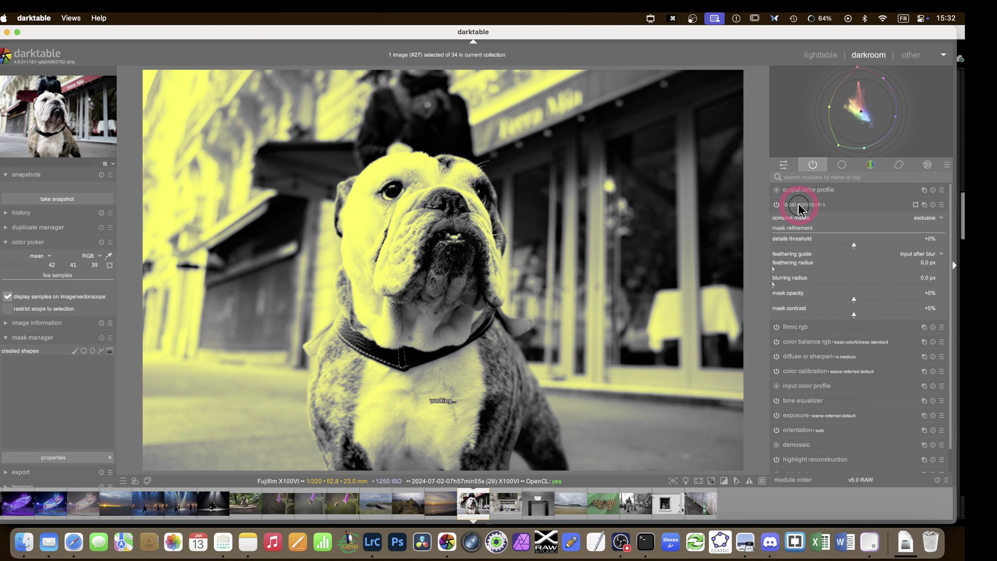
pyautogui.click(68, 201)
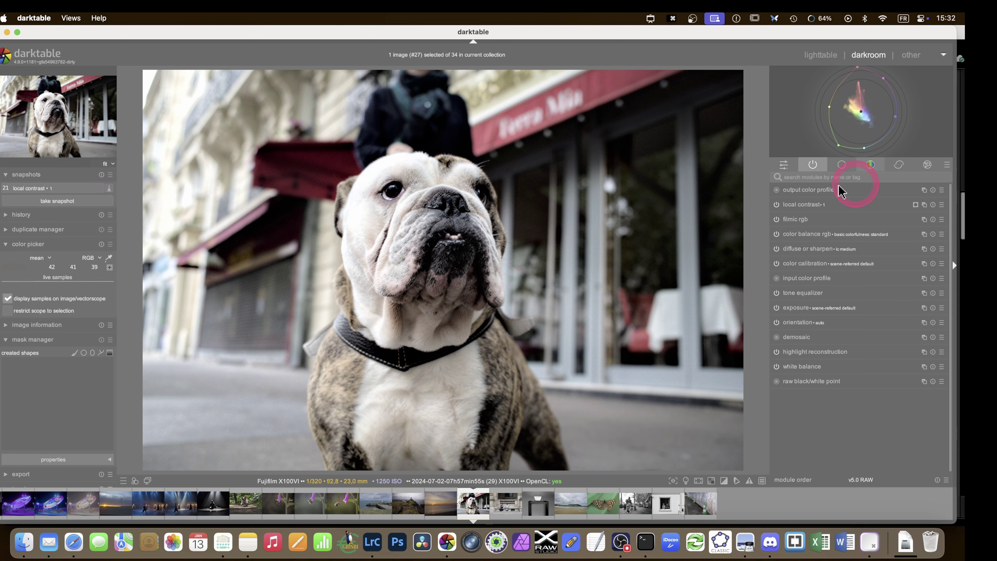
pyautogui.click(101, 175)
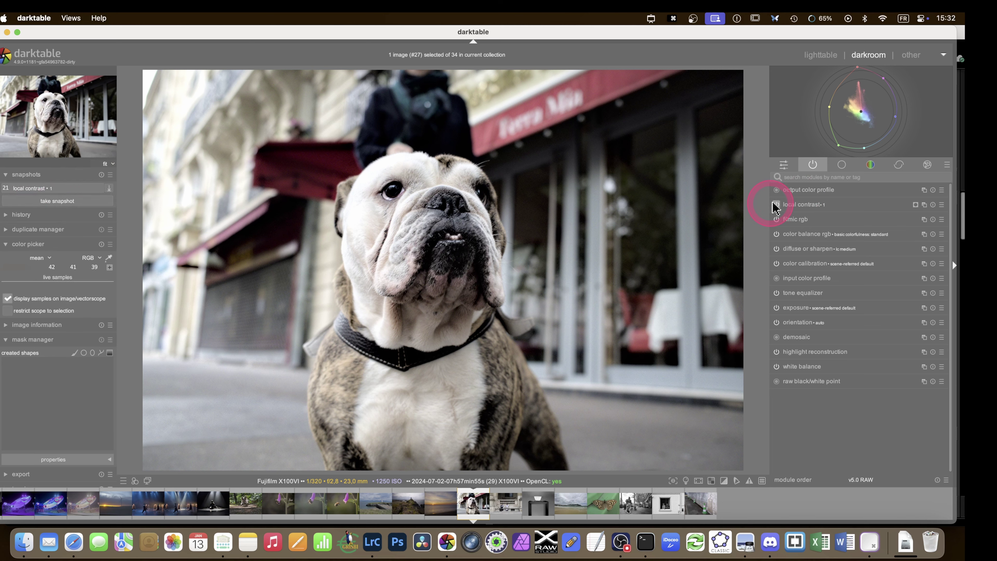
# Compare the photo with and without the lc medium instance of diffuse or sharpen, leaving it enabled.
pyautogui.click(899, 164)
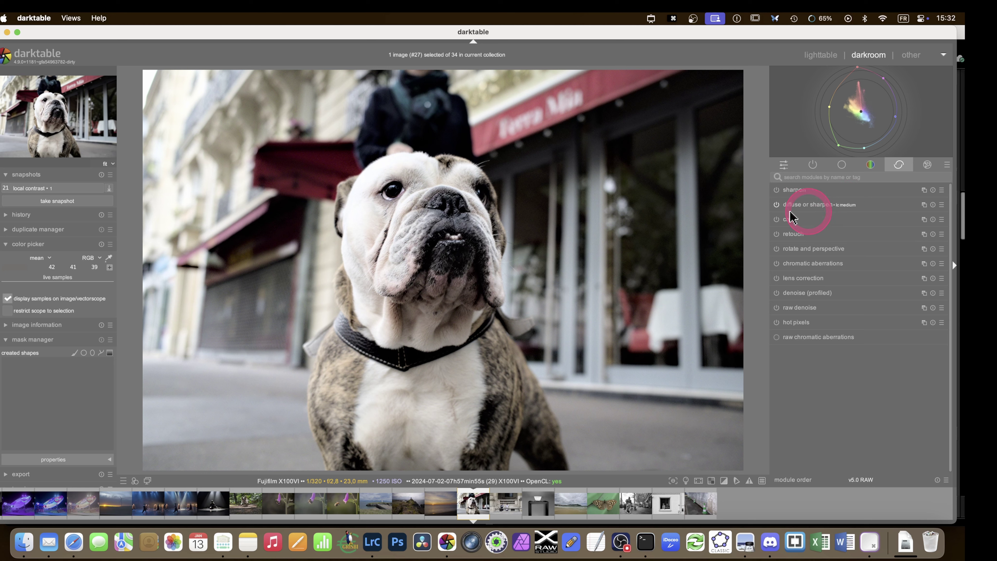
pyautogui.click(776, 204)
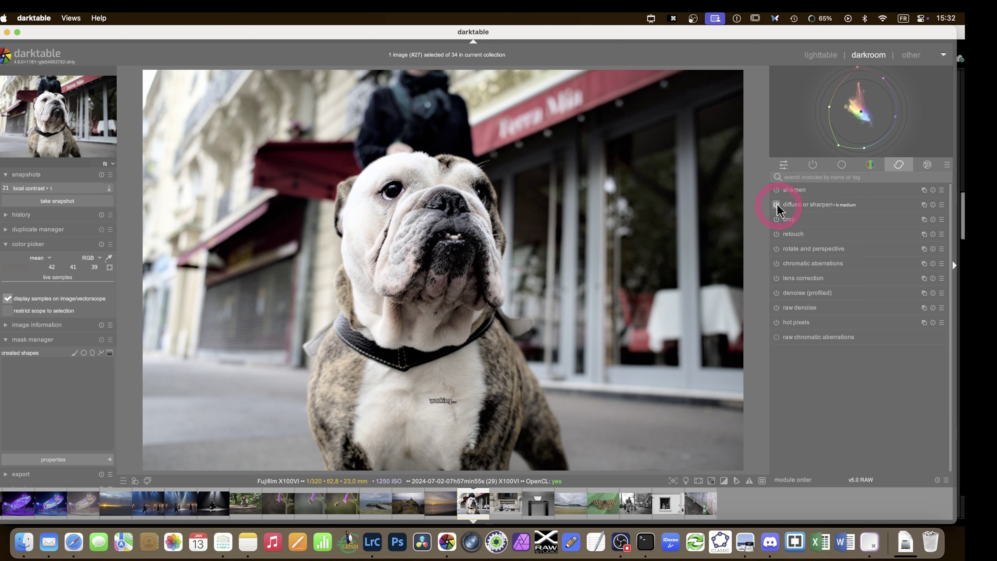
pyautogui.click(776, 204)
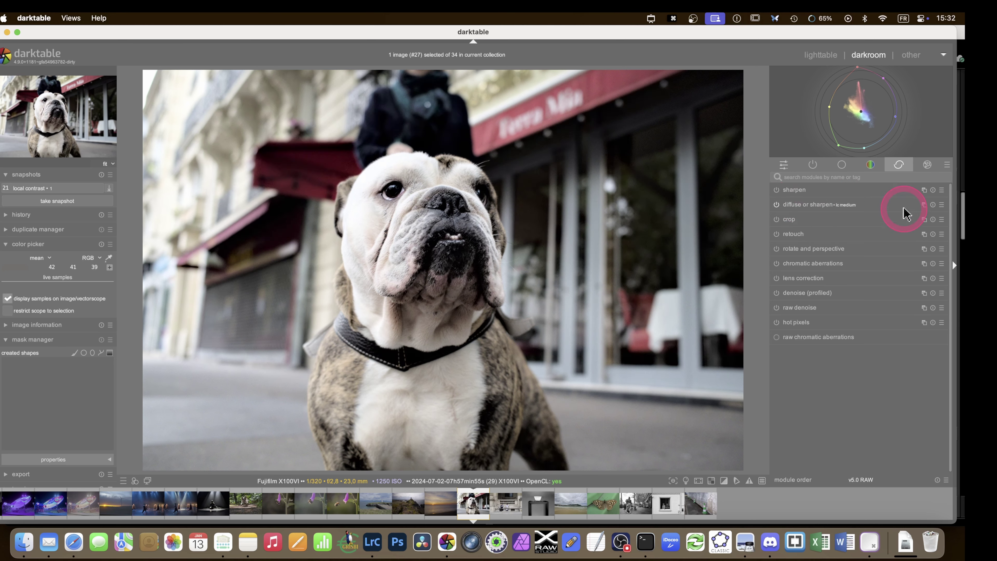
# Add a new instance of diffuse or sharpen and apply the clarity in highlights preset to it.
pyautogui.rightClick(923, 205)
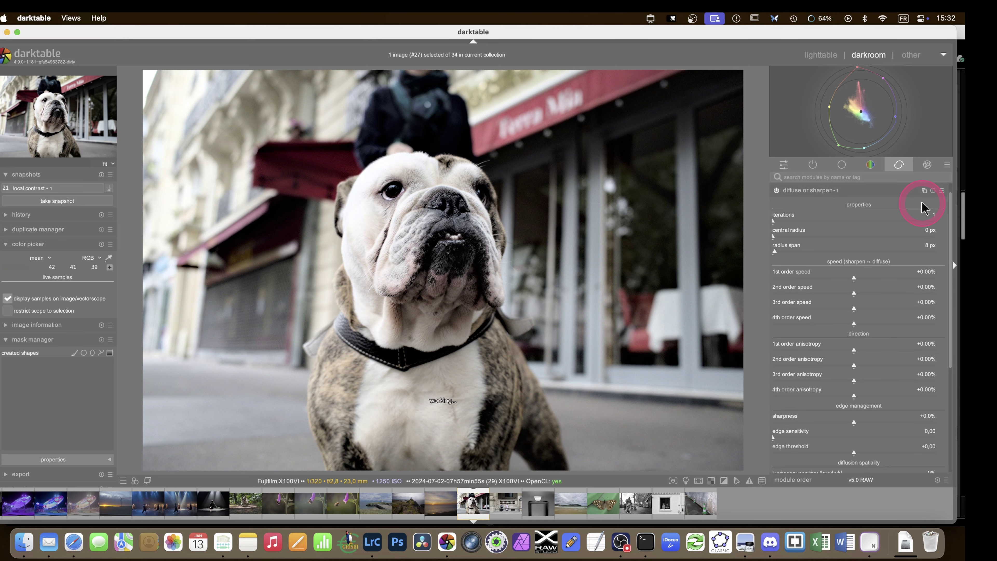
pyautogui.moveTo(812, 194); pyautogui.dragTo(838, 195)
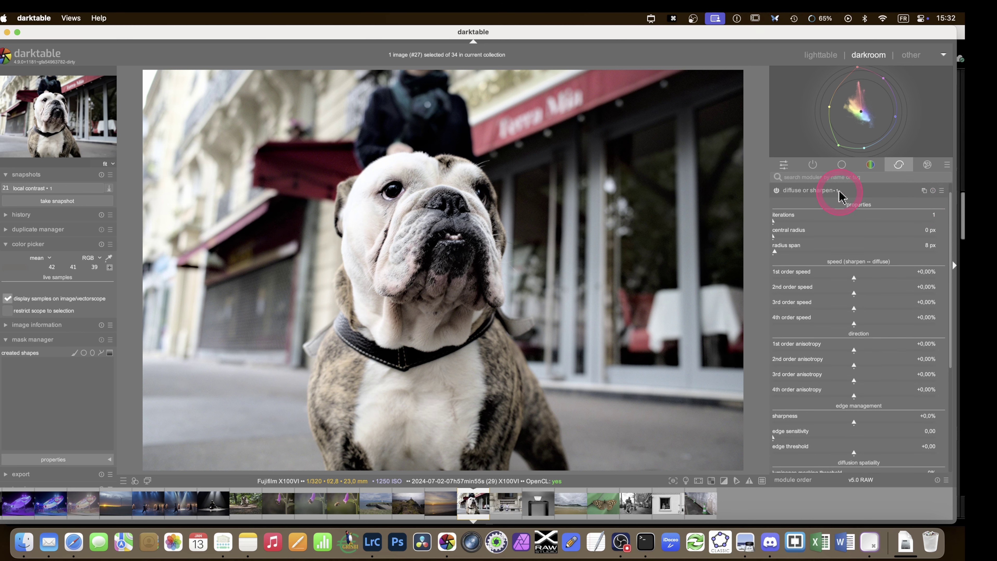
pyautogui.click(941, 190)
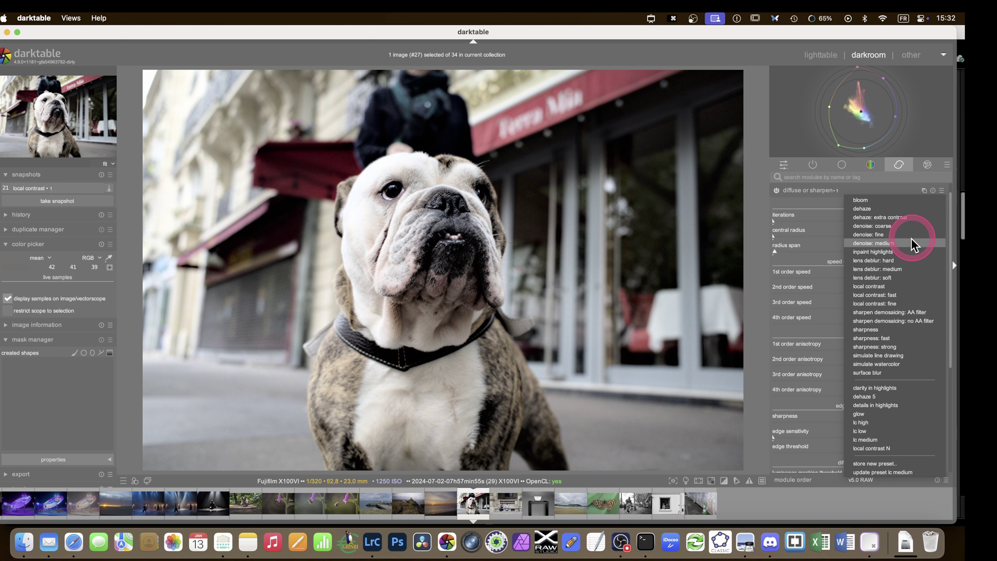
pyautogui.click(895, 387)
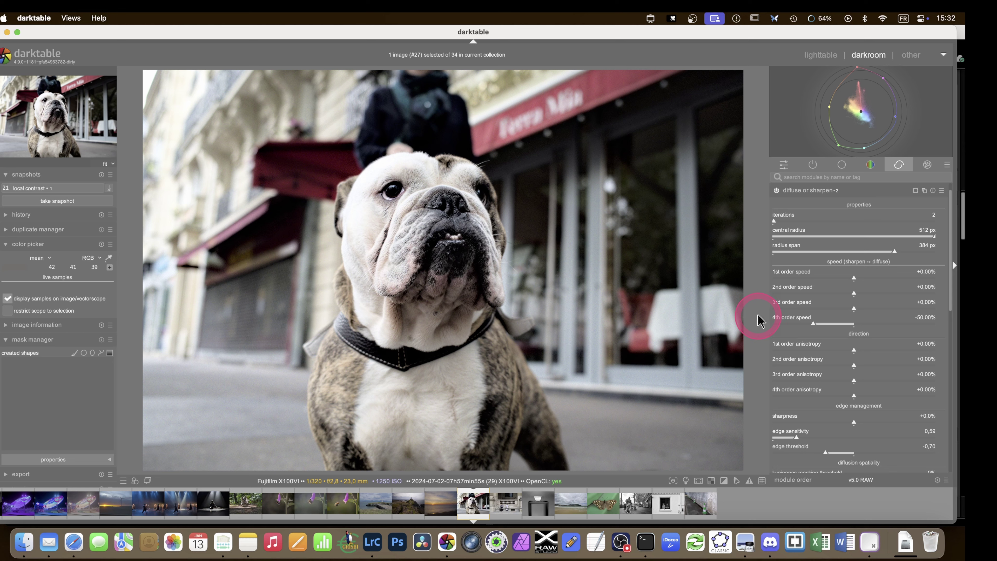
pyautogui.click(777, 191)
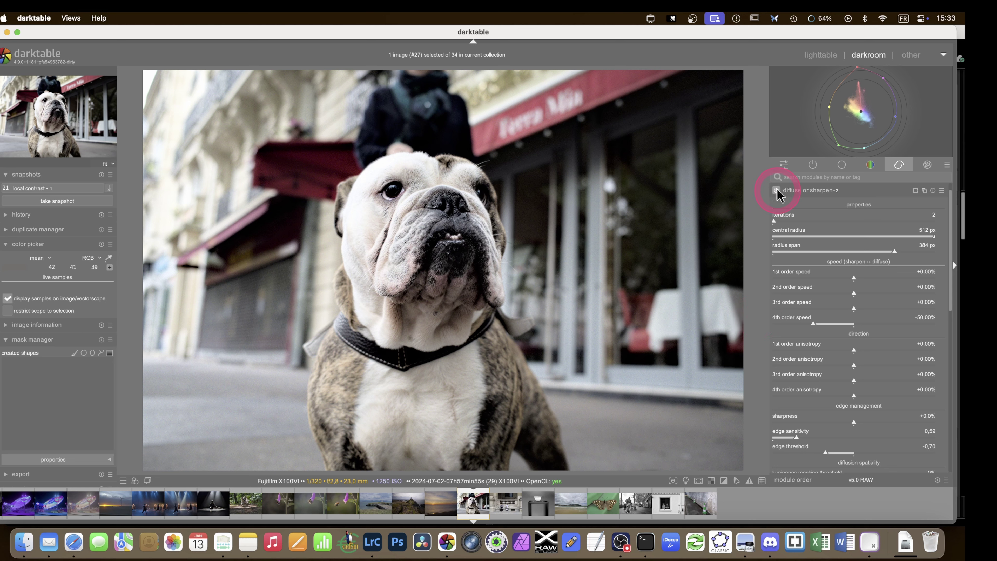
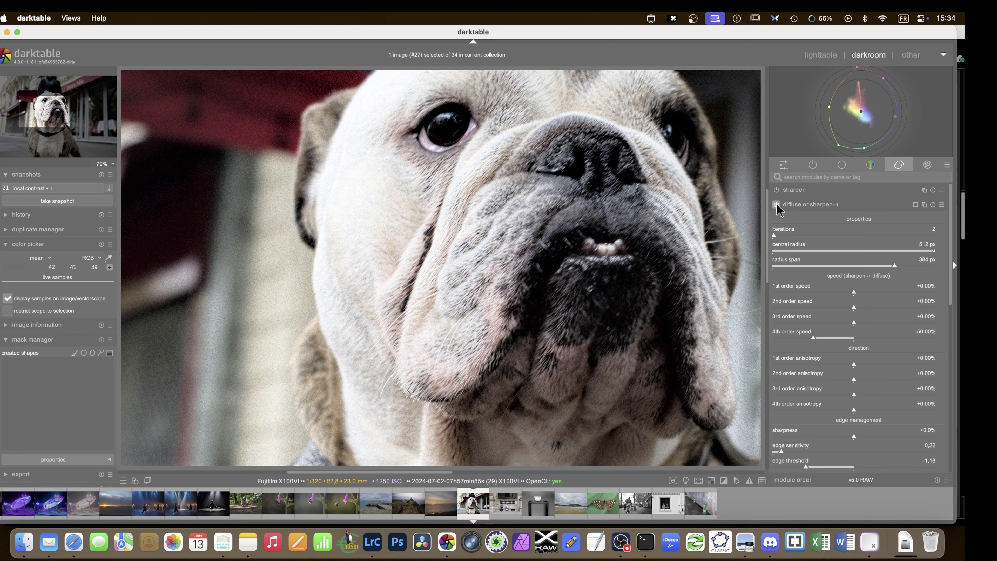
# Compare the whole photo with and without the highlight clarity instance of diffuse or sharpen, leaving it enabled.
pyautogui.click(810, 205)
pyautogui.middleClick(612, 259)
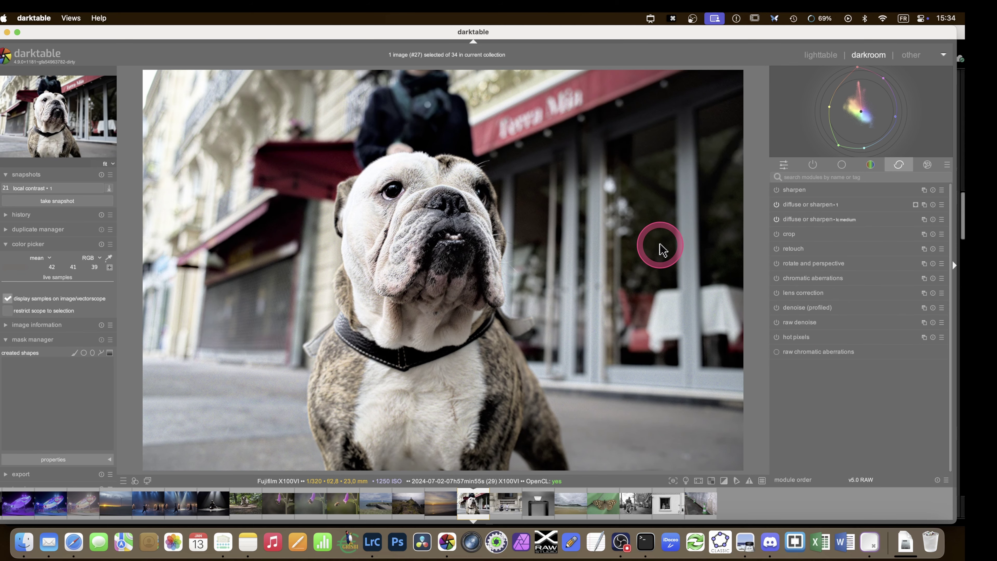
pyautogui.click(776, 205)
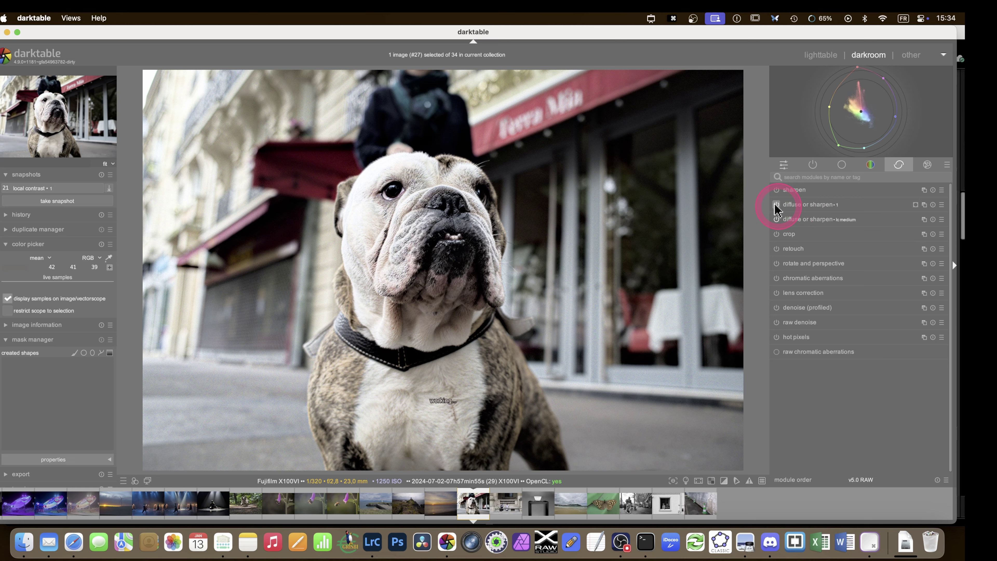
pyautogui.click(777, 205)
pyautogui.click(776, 205)
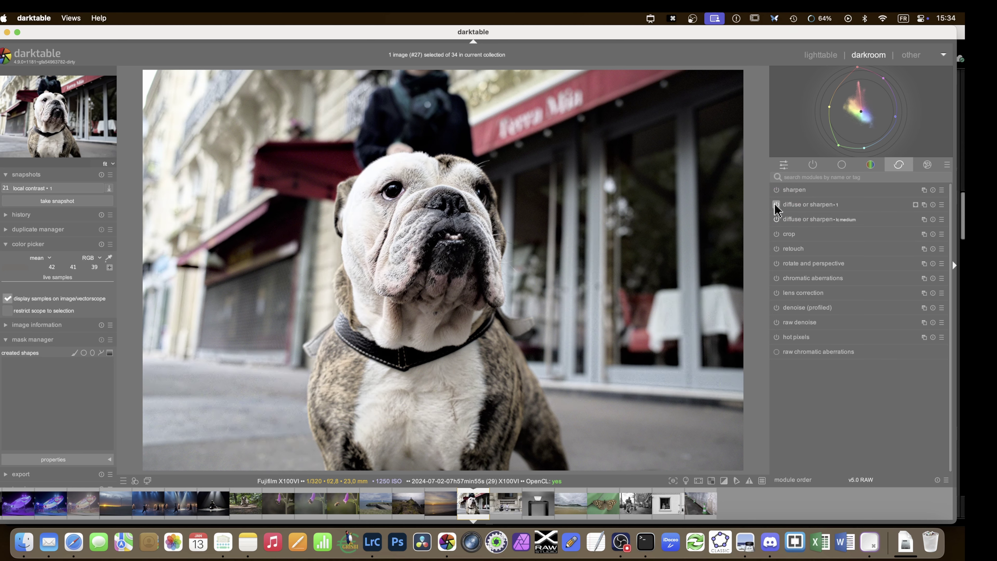
pyautogui.click(776, 205)
pyautogui.click(777, 205)
pyautogui.click(776, 205)
pyautogui.click(776, 205)
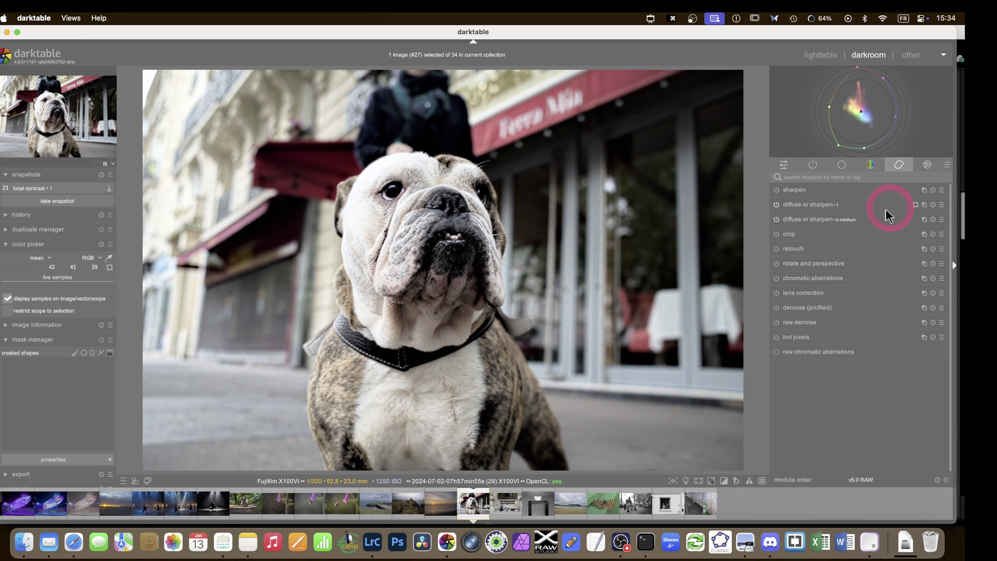
# Set the highlight clarity instance of diffuse or sharpen to edge sensitivity 0.54, edge threshold -1.02 and mask opacity 64%.
pyautogui.click(807, 204)
pyautogui.scroll(-6, 832, 310)
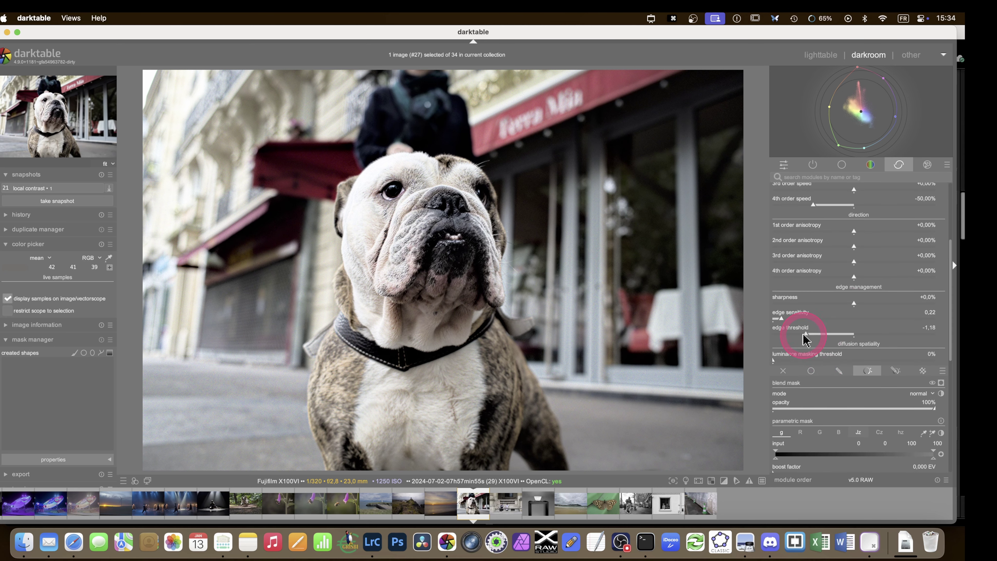
pyautogui.moveTo(804, 334)
pyautogui.mouseDown()
pyautogui.moveTo(783, 319)
pyautogui.moveTo(793, 319)
pyautogui.mouseUp()
pyautogui.click(877, 408)
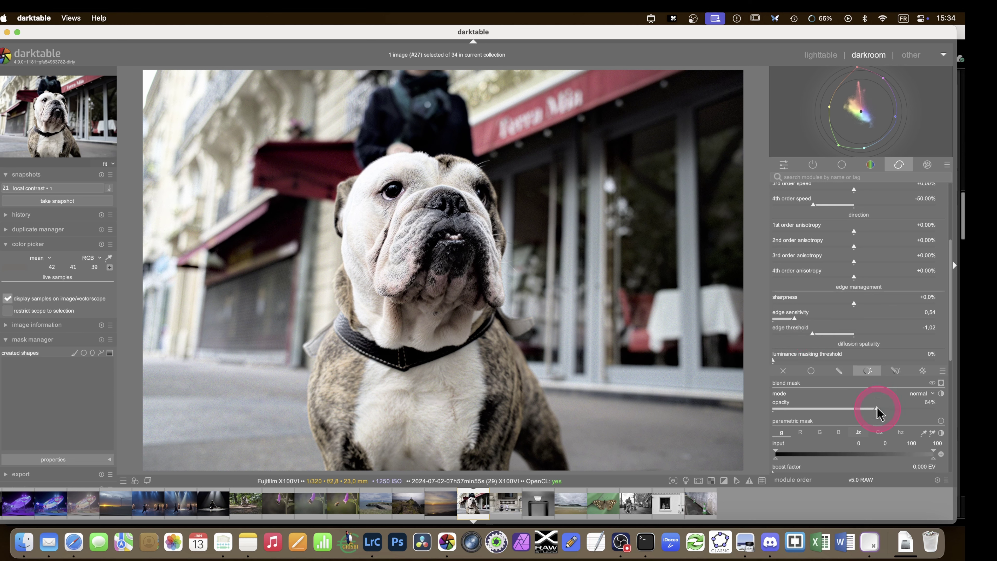
pyautogui.scroll(5, 843, 334)
pyautogui.click(802, 205)
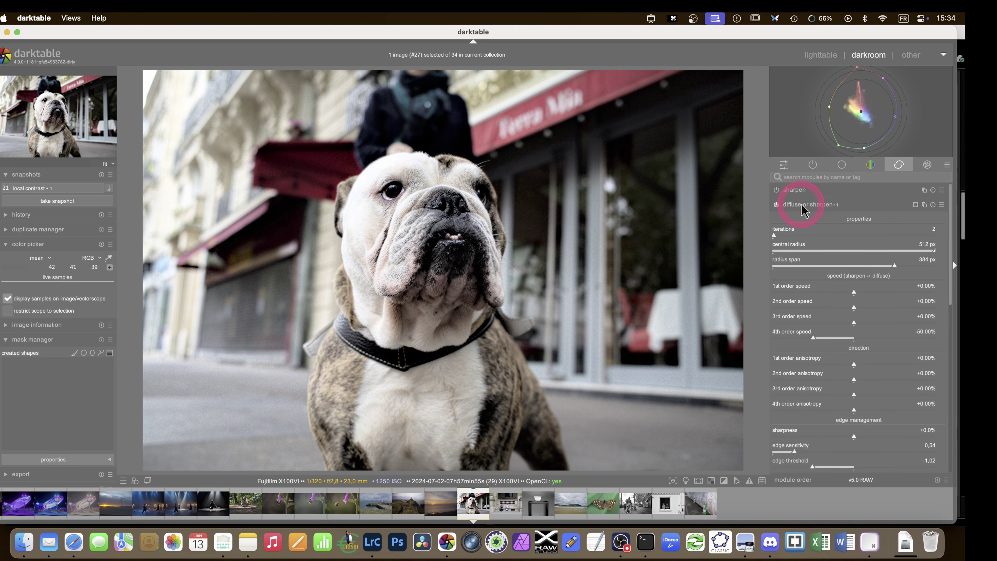
# List the active modules and compare the current edit with the local contrast snapshot using the split line.
pyautogui.click(812, 164)
pyautogui.click(59, 187)
pyautogui.moveTo(443, 332); pyautogui.dragTo(220, 253)
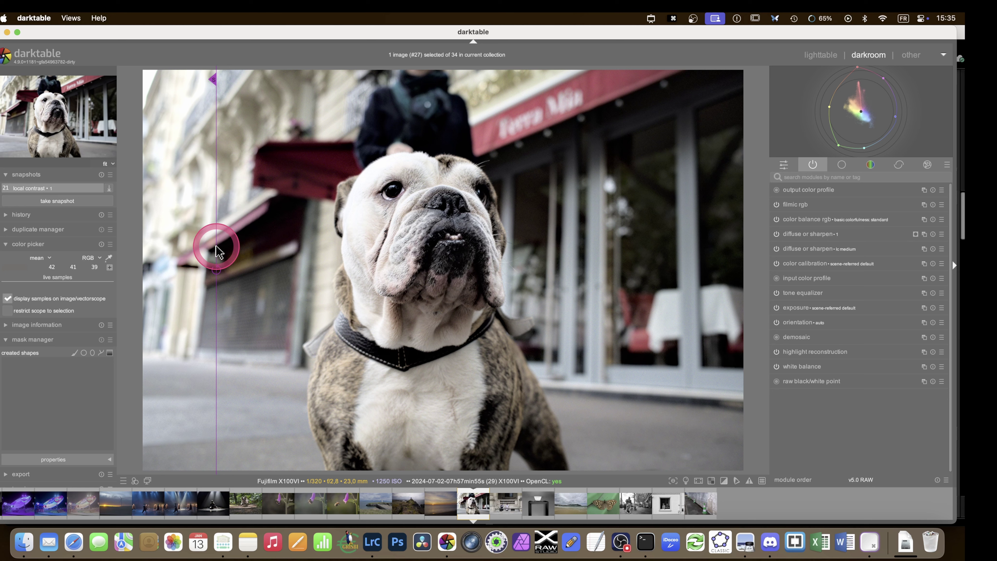
pyautogui.moveTo(215, 246); pyautogui.dragTo(278, 259)
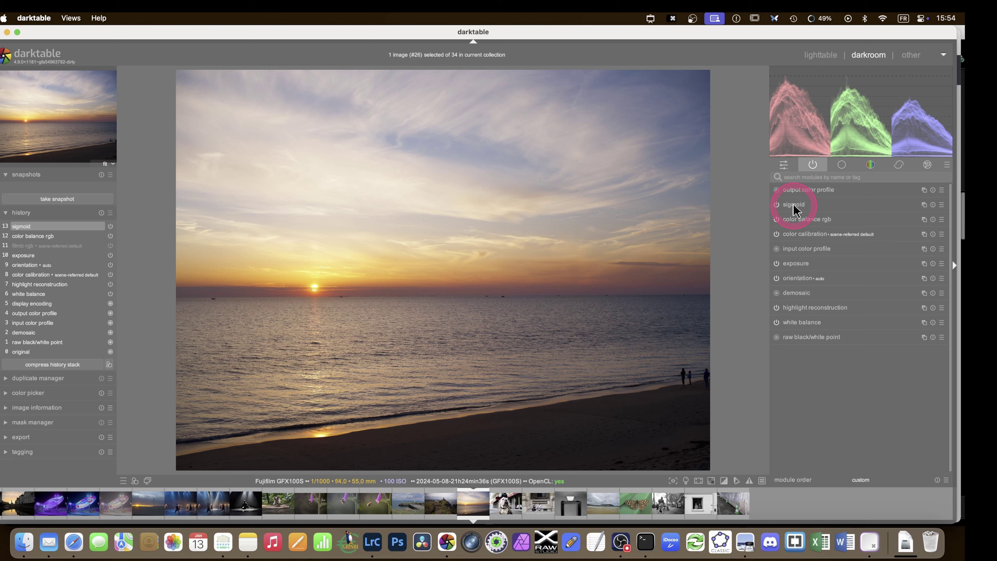
# In color balance rgb on the sunset photo, set perceptual brilliance to +16.51% for highlights and -6.54% for shadows.
pyautogui.click(796, 235)
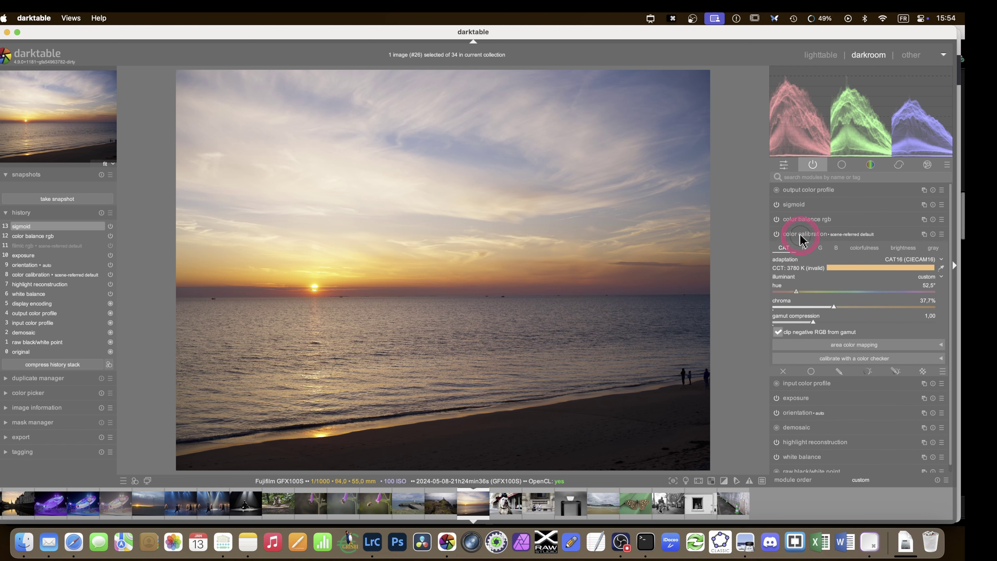
pyautogui.click(801, 231)
pyautogui.click(798, 218)
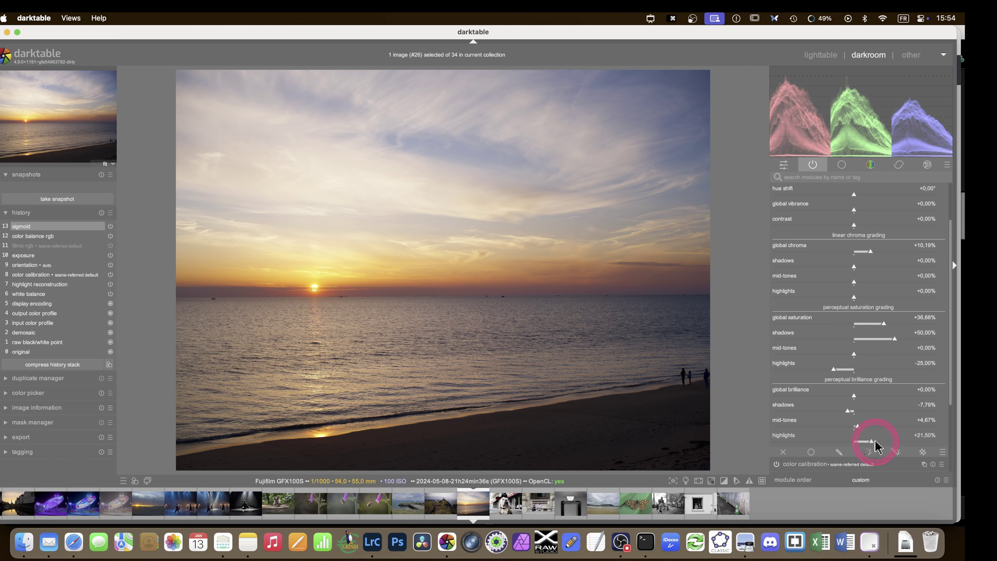
pyautogui.moveTo(870, 445)
pyautogui.mouseDown()
pyautogui.moveTo(888, 444)
pyautogui.moveTo(867, 443)
pyautogui.mouseUp()
pyautogui.moveTo(848, 410)
pyautogui.mouseDown()
pyautogui.moveTo(838, 412)
pyautogui.moveTo(848, 409)
pyautogui.mouseUp()
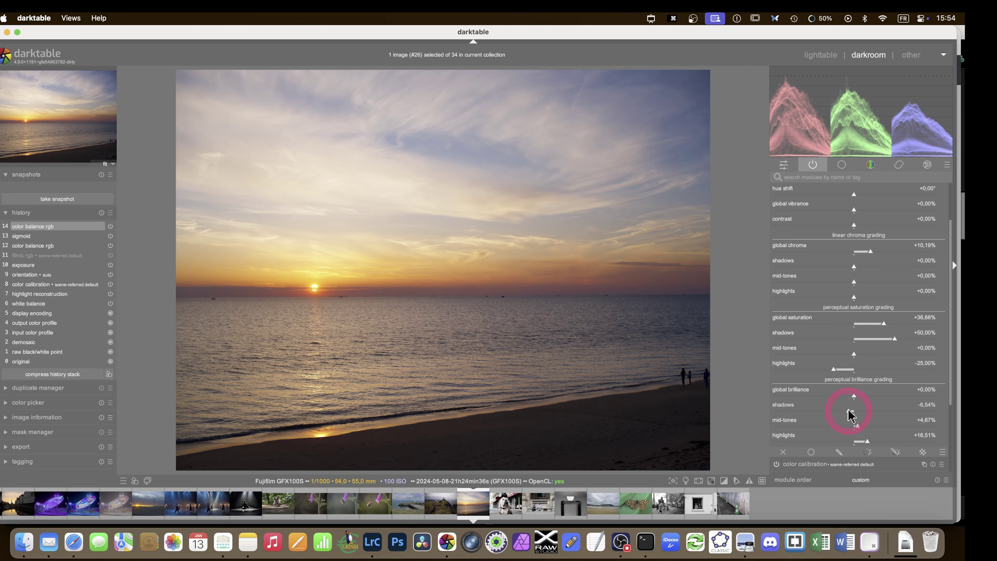
# Enable local contrast in the tone modules group and apply the Clarity in highlights preset to the sunset photo.
pyautogui.click(842, 165)
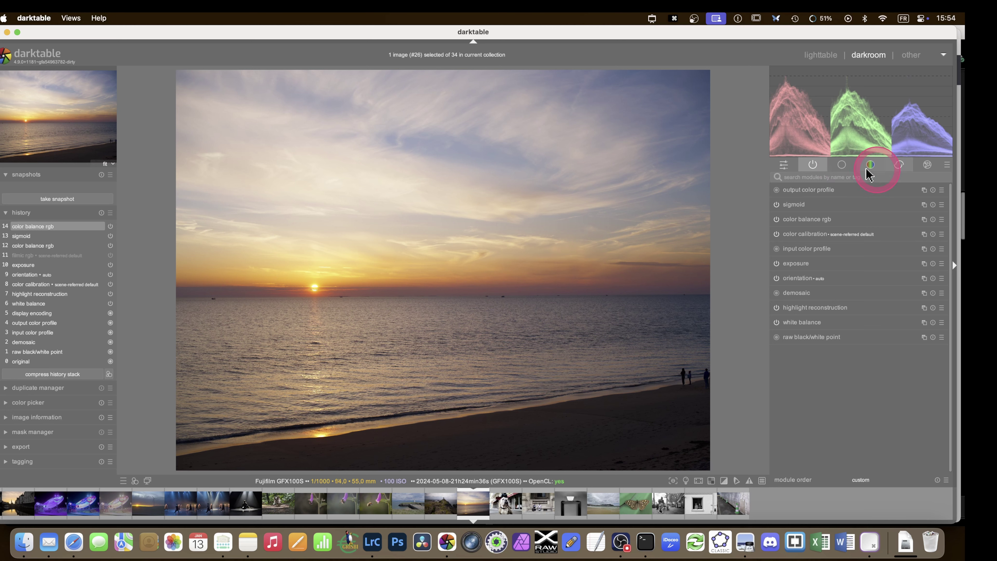
pyautogui.click(842, 164)
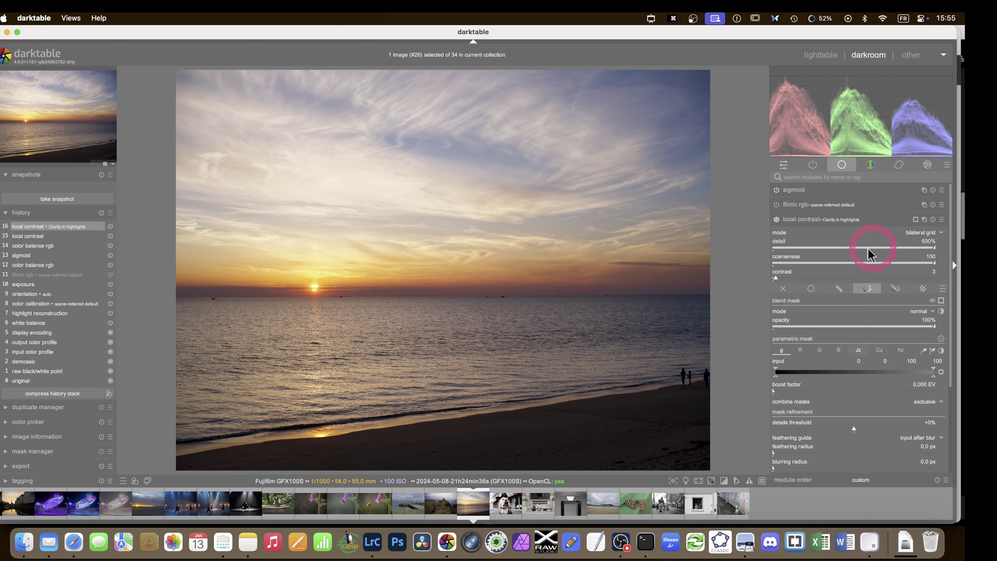
# Check local contrast's RGB (scene) blend colorspace and Jz parametric settings, and display its mask over the sunset photo.
pyautogui.scroll(-3, 845, 281)
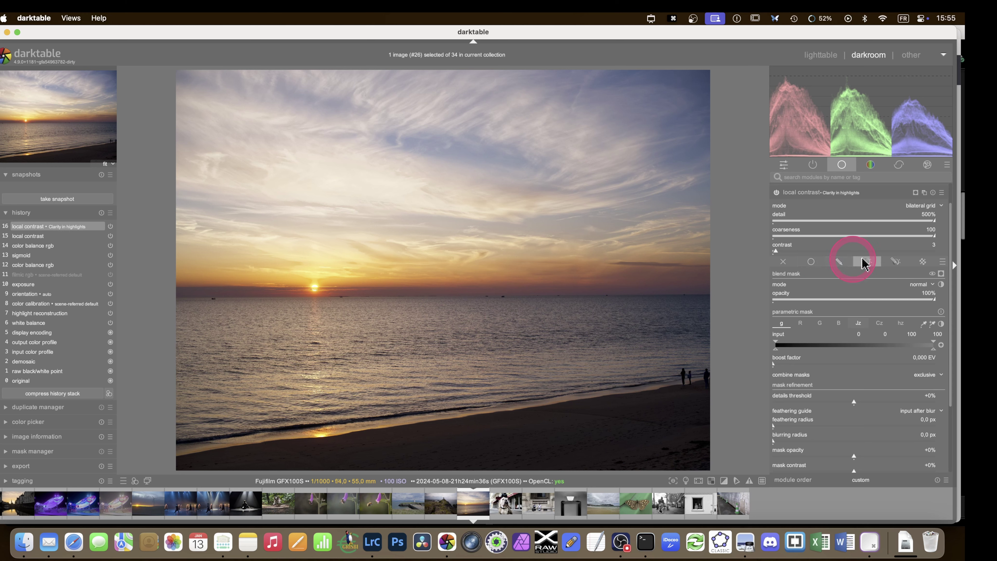
pyautogui.click(943, 262)
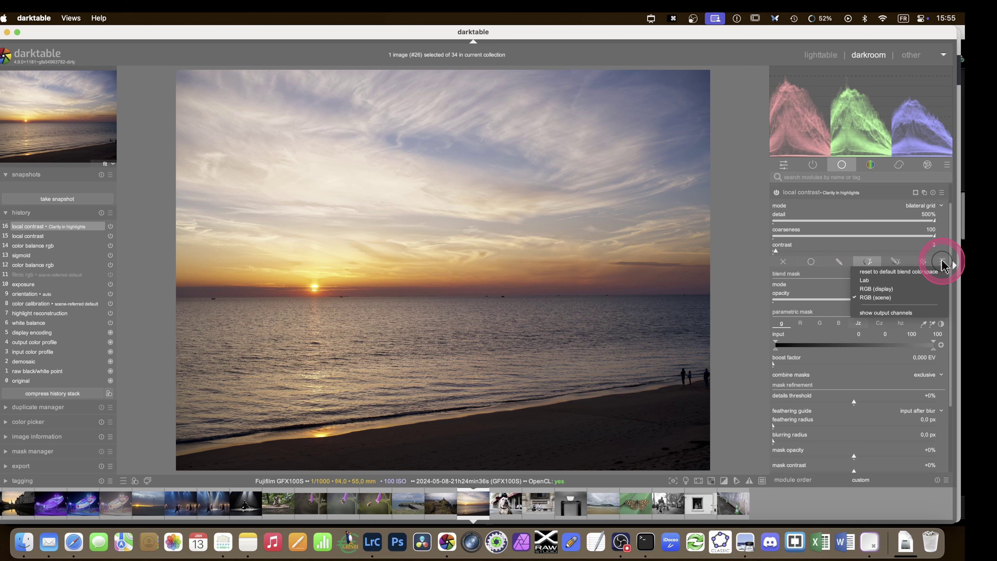
pyautogui.click(878, 298)
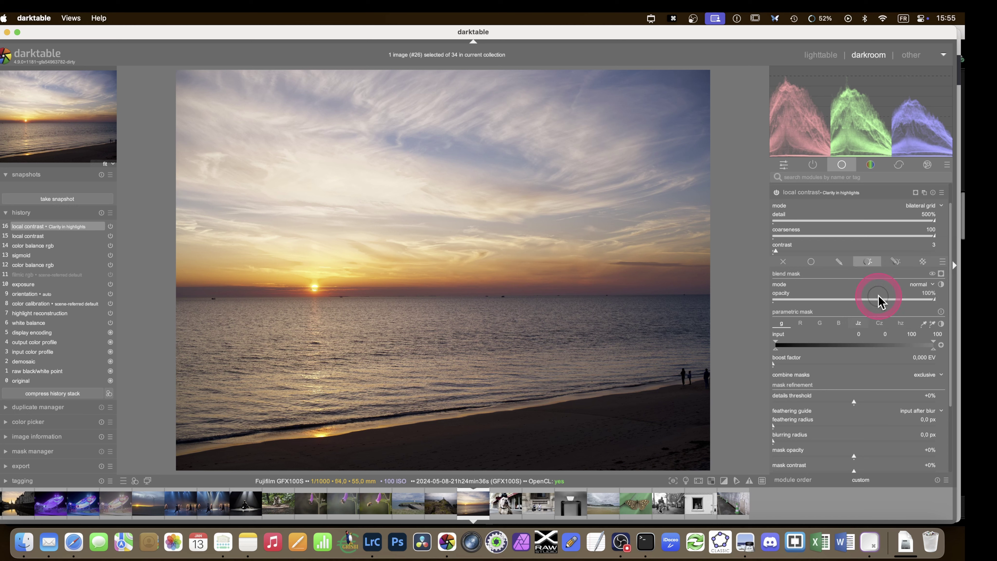
pyautogui.click(849, 327)
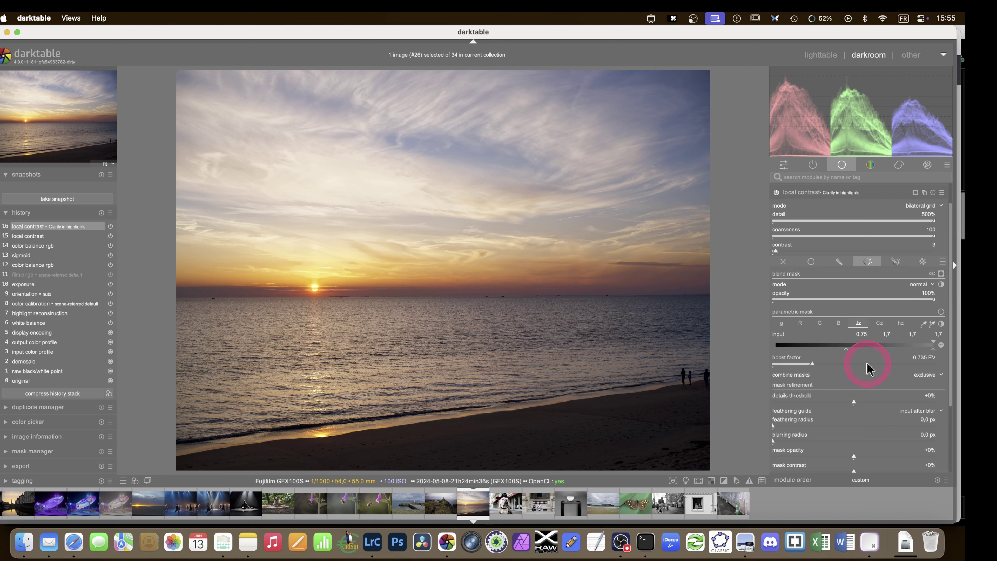
pyautogui.press('m')
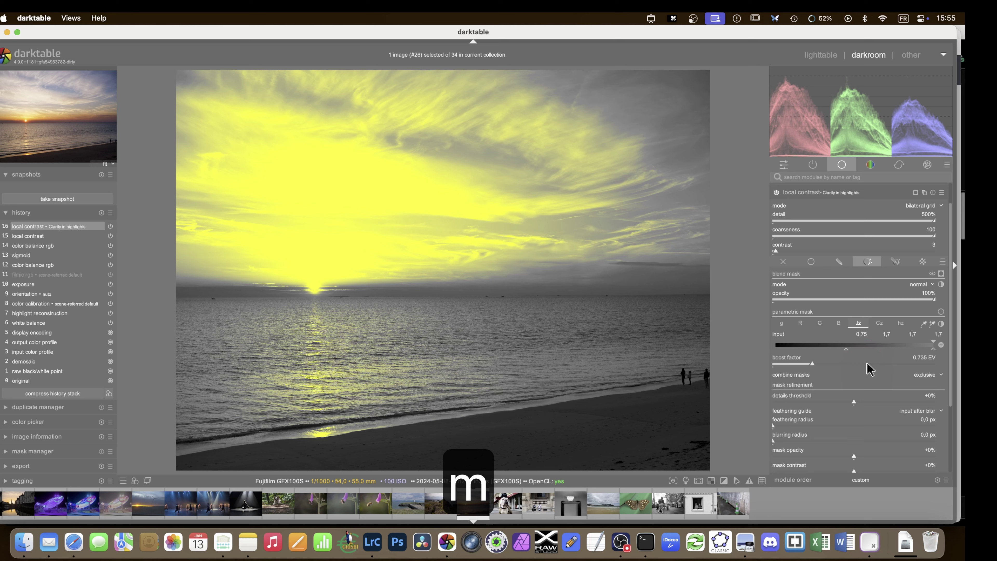
# Hide the mask overlay and switch local contrast off and on to compare its effect on the sunset photo.
pyautogui.press('m')
pyautogui.moveTo(899, 357); pyautogui.dragTo(850, 359)
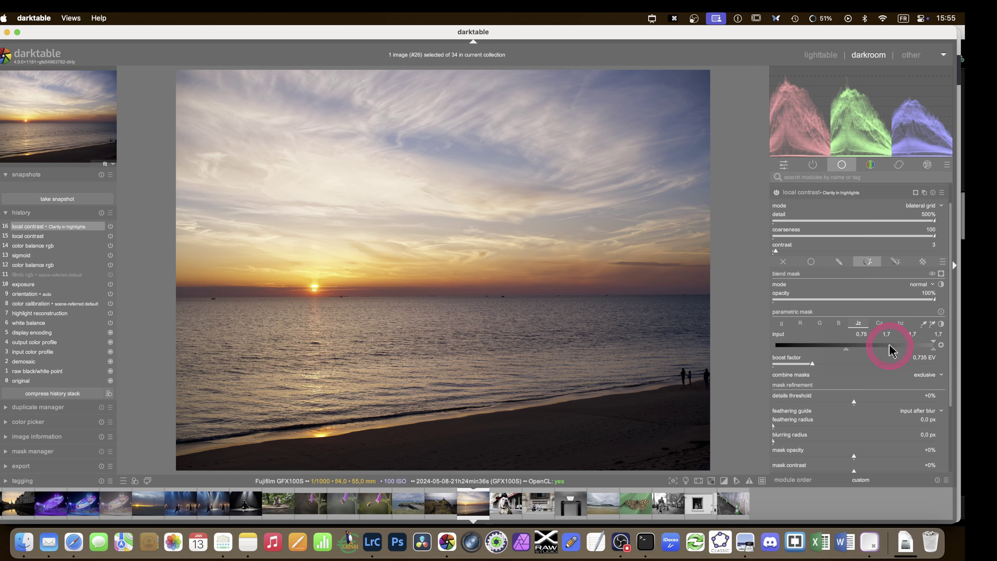
pyautogui.click(776, 193)
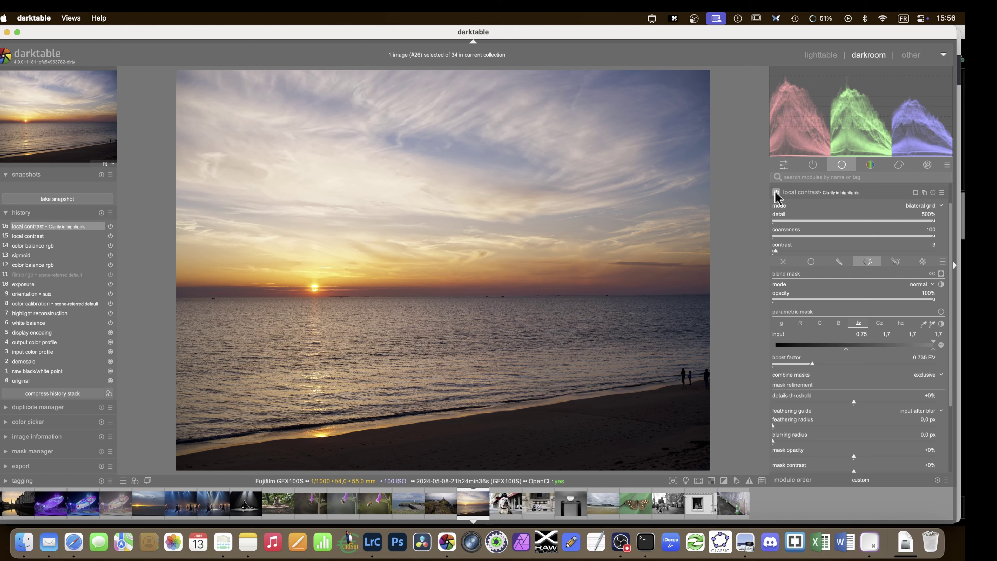
pyautogui.click(787, 194)
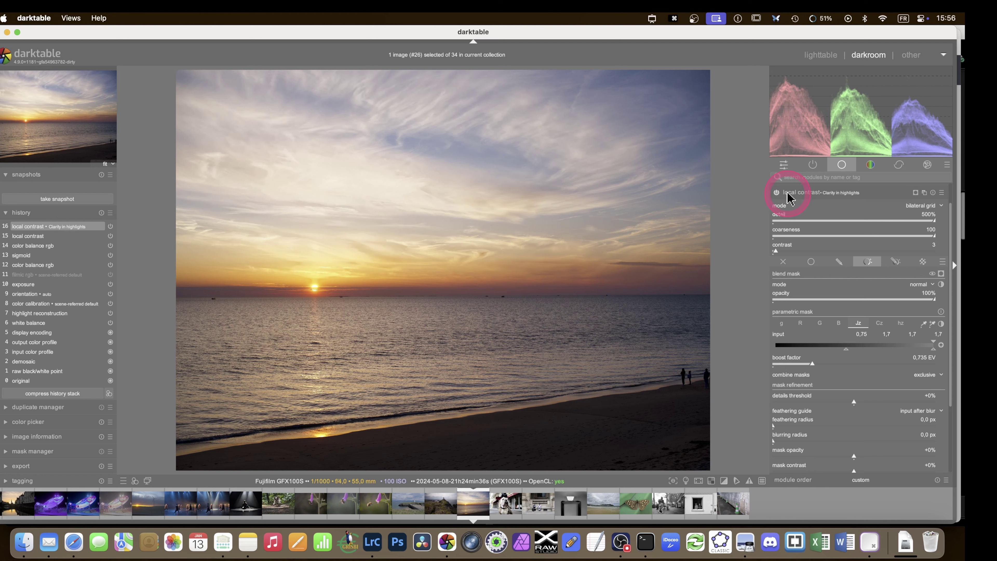
# Take a snapshot of the local contrast edit and disable both local contrast instances.
pyautogui.click(77, 201)
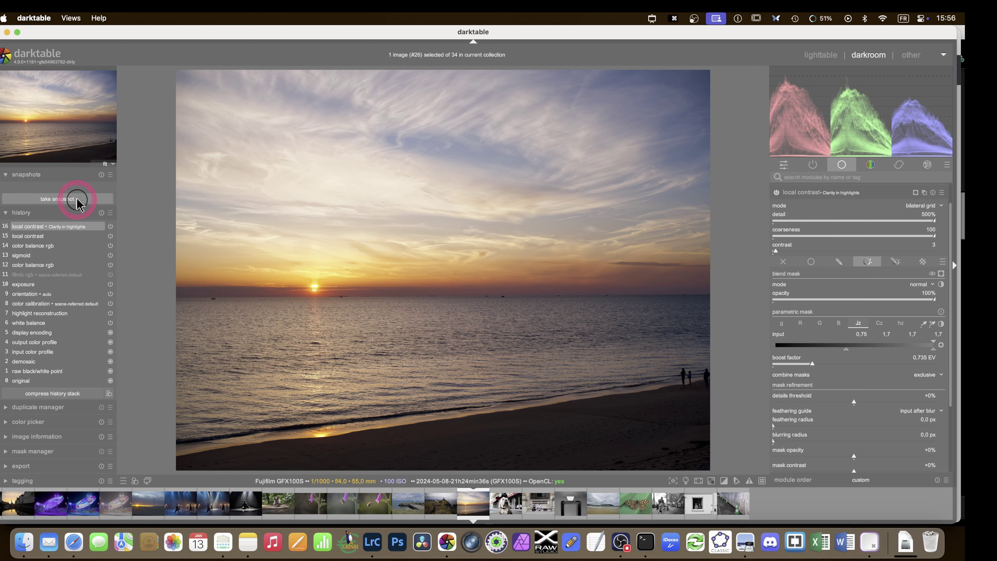
pyautogui.click(779, 194)
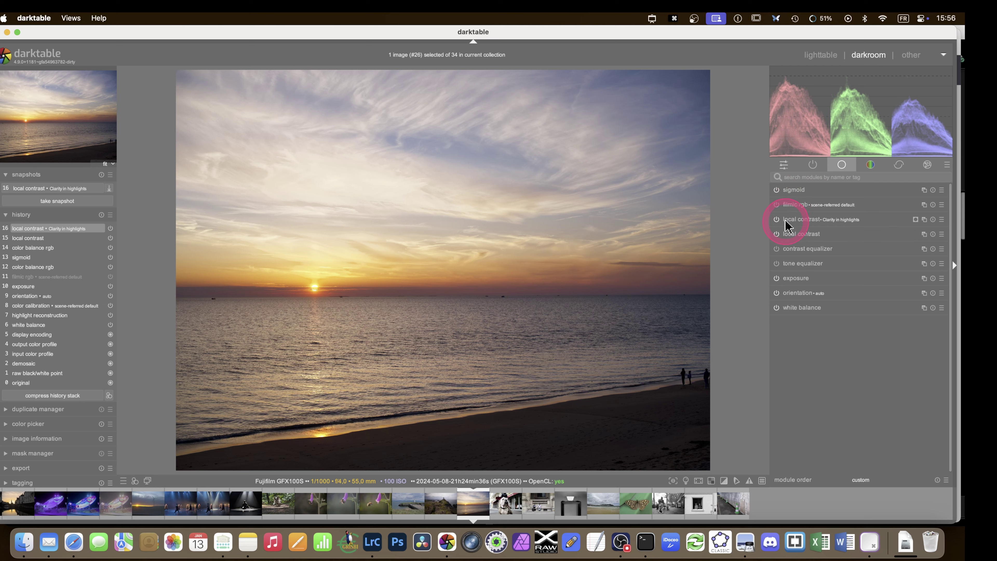
pyautogui.click(776, 234)
# Apply the lc medium preset to diffuse or sharpen in the correction modules group.
pyautogui.click(896, 165)
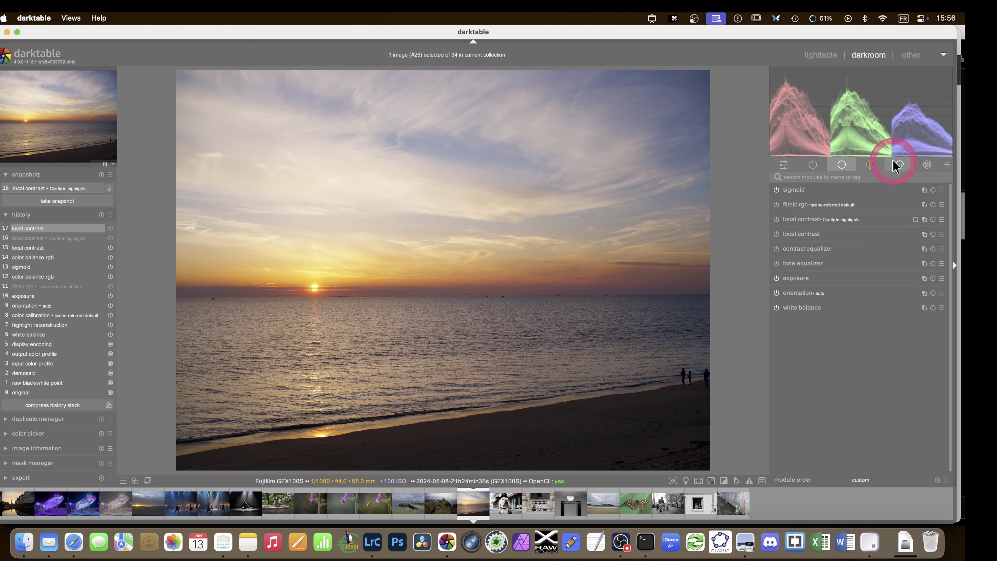
pyautogui.click(942, 204)
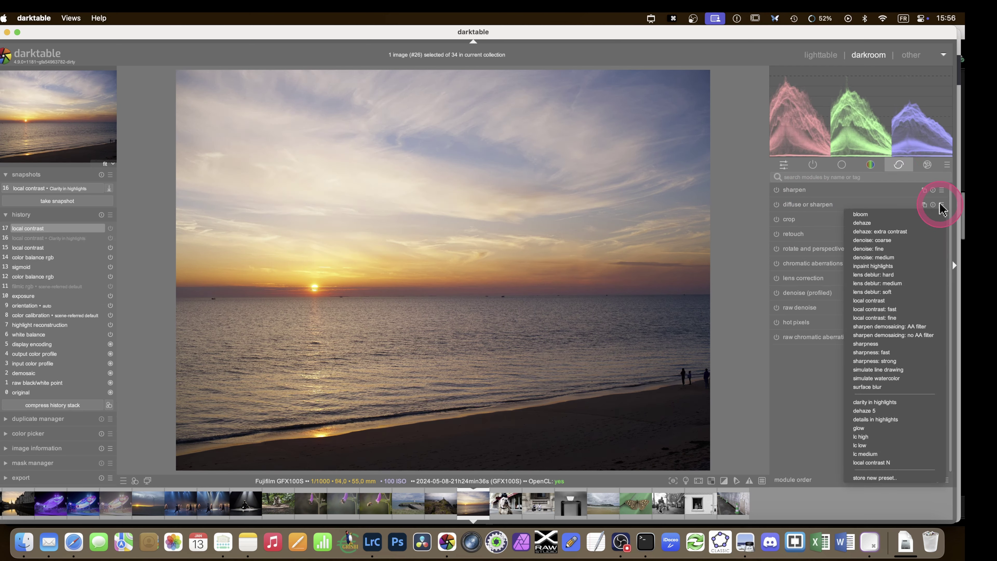
pyautogui.click(918, 454)
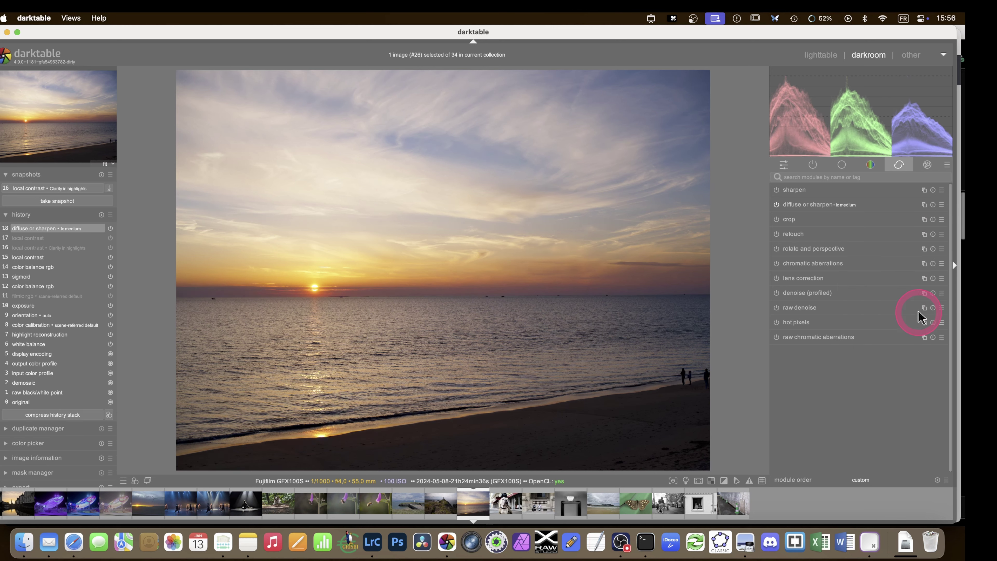
# Toggle diffuse or sharpen off and on to compare the effect of the lc medium preset.
pyautogui.click(776, 204)
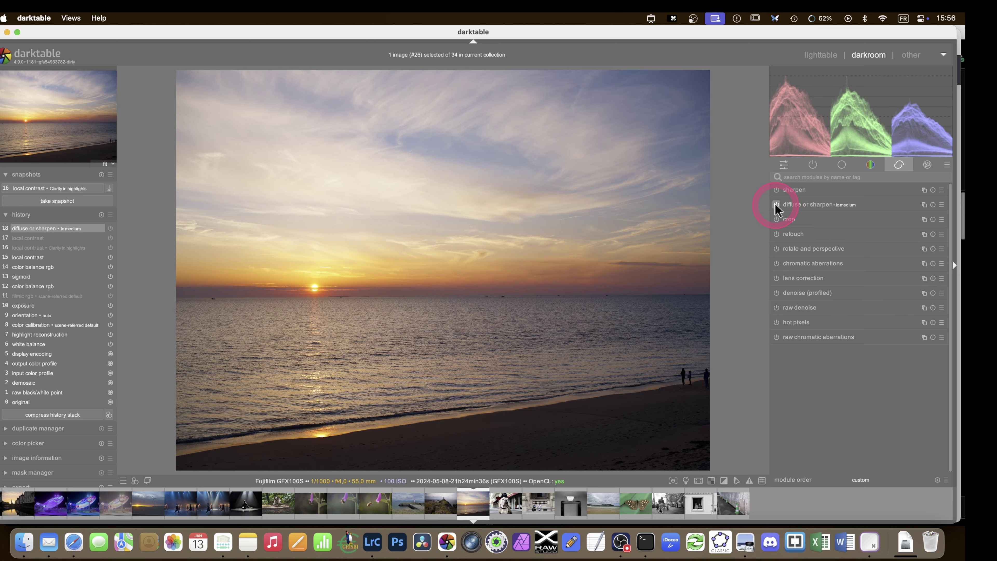
pyautogui.click(776, 205)
pyautogui.click(776, 205)
pyautogui.click(776, 204)
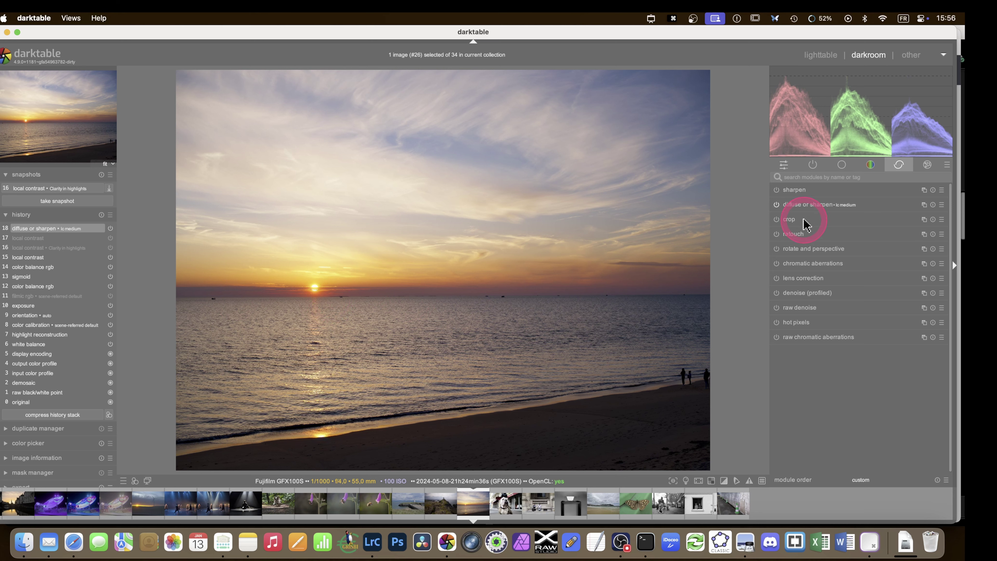
# Create a second instance of diffuse or sharpen and apply the clarity in highlights preset to it.
pyautogui.click(924, 204)
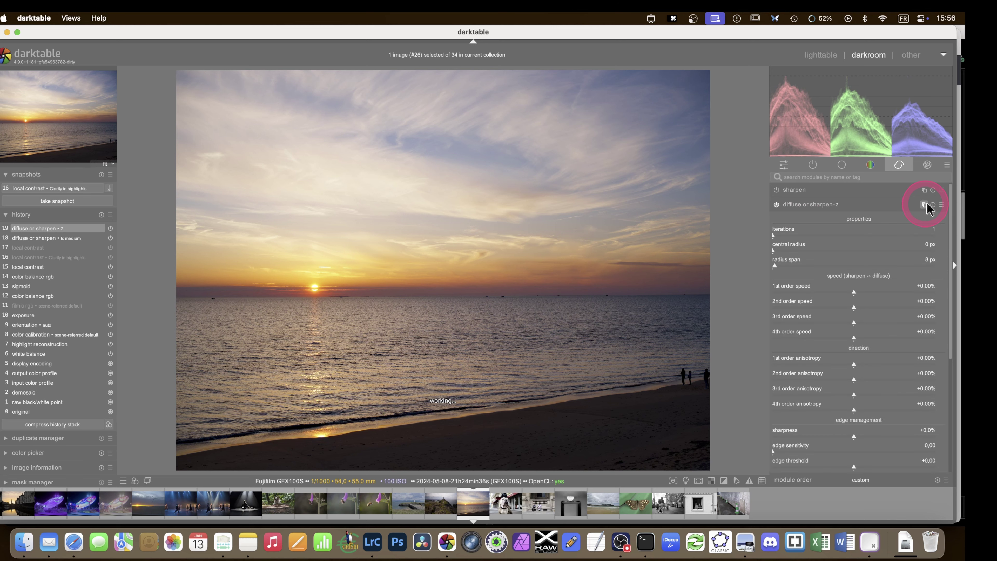
pyautogui.click(942, 204)
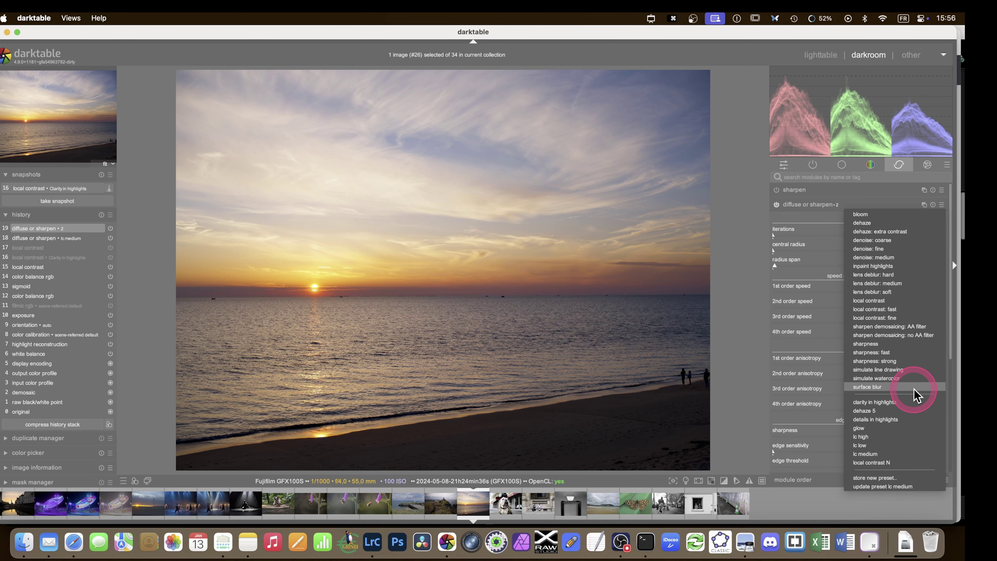
pyautogui.click(905, 410)
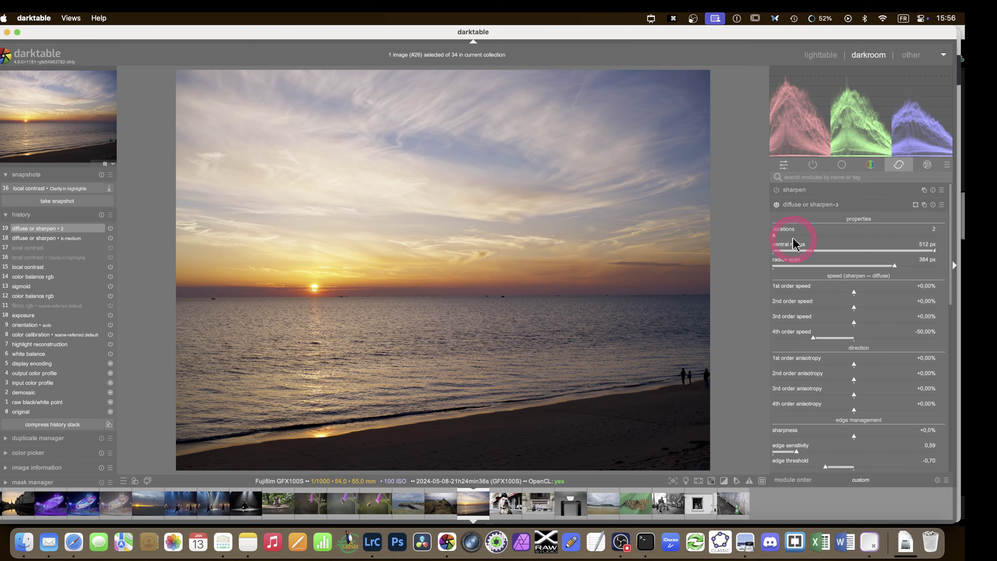
# Check the second diffuse or sharpen instance's mask, and toggle the instance off and on to compare its effect.
pyautogui.click(915, 205)
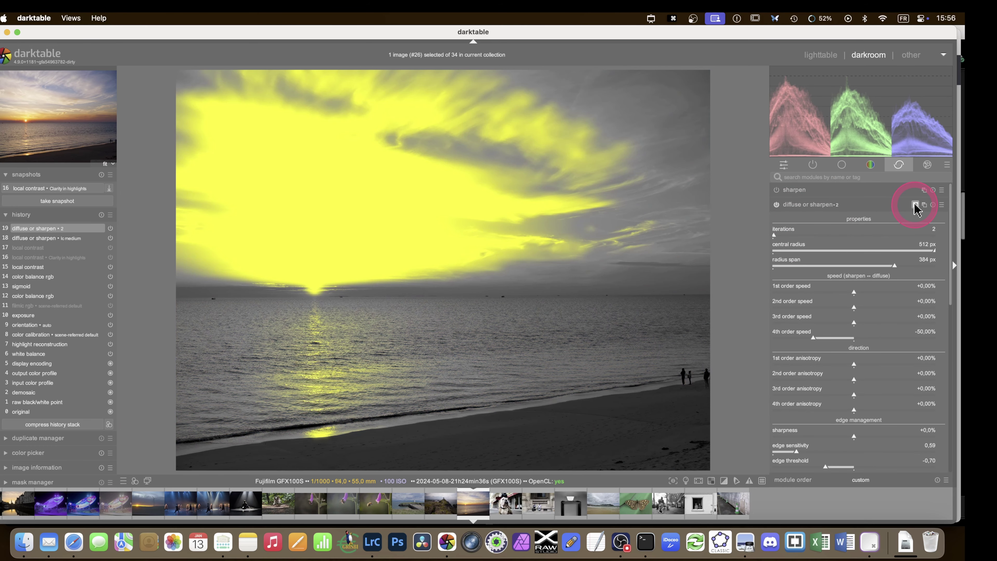
pyautogui.click(915, 204)
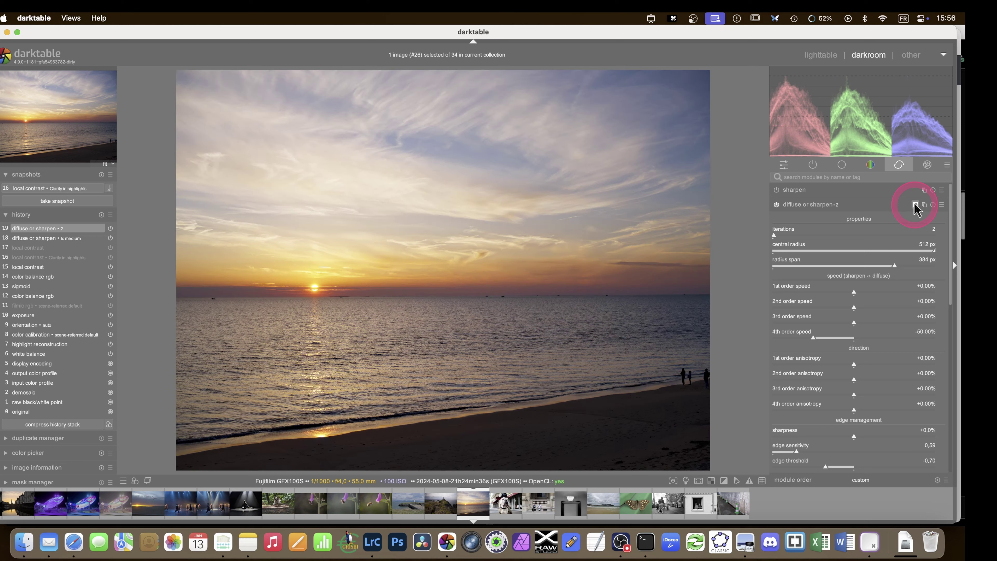
pyautogui.click(776, 205)
pyautogui.click(777, 204)
pyautogui.click(776, 205)
pyautogui.click(776, 204)
# In the second diffuse or sharpen instance, set the edge threshold to -1.10 and the blend mask opacity to 58%.
pyautogui.scroll(-5, 789, 271)
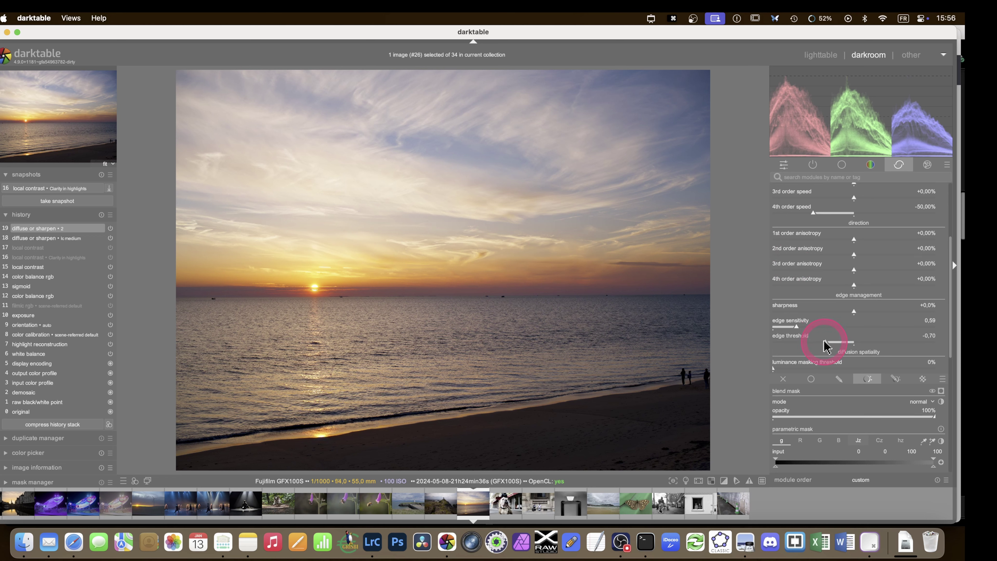
pyautogui.moveTo(823, 346)
pyautogui.mouseDown()
pyautogui.moveTo(779, 345)
pyautogui.moveTo(830, 345)
pyautogui.moveTo(810, 345)
pyautogui.mouseUp()
pyautogui.moveTo(845, 421); pyautogui.dragTo(833, 419)
pyautogui.scroll(5, 785, 245)
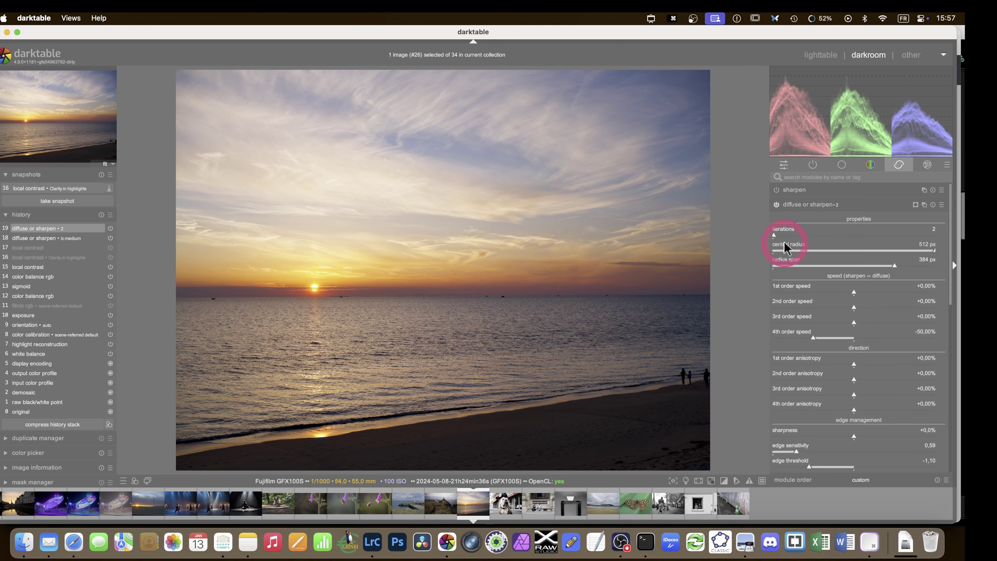
pyautogui.click(777, 205)
pyautogui.click(777, 205)
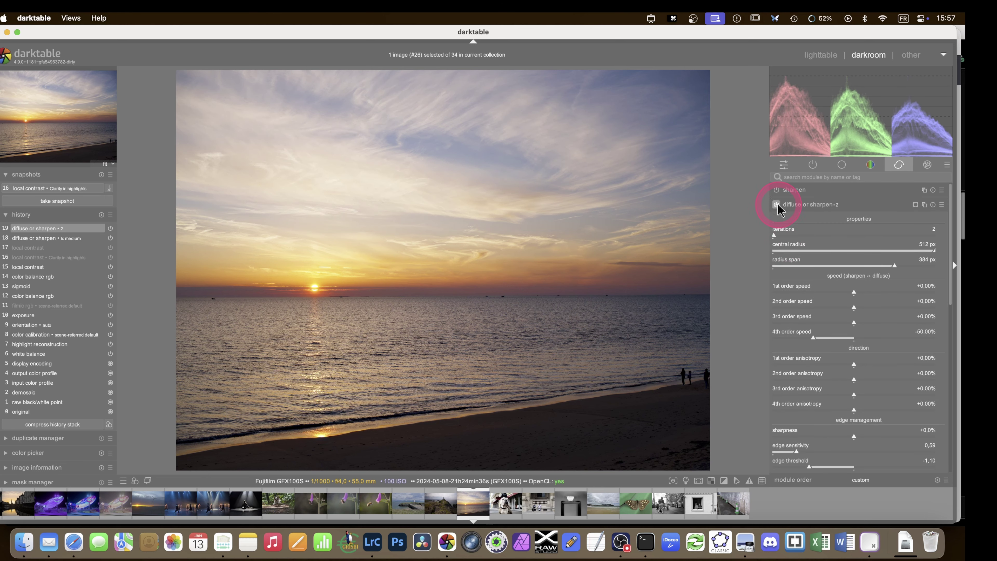
pyautogui.scroll(-5, 807, 331)
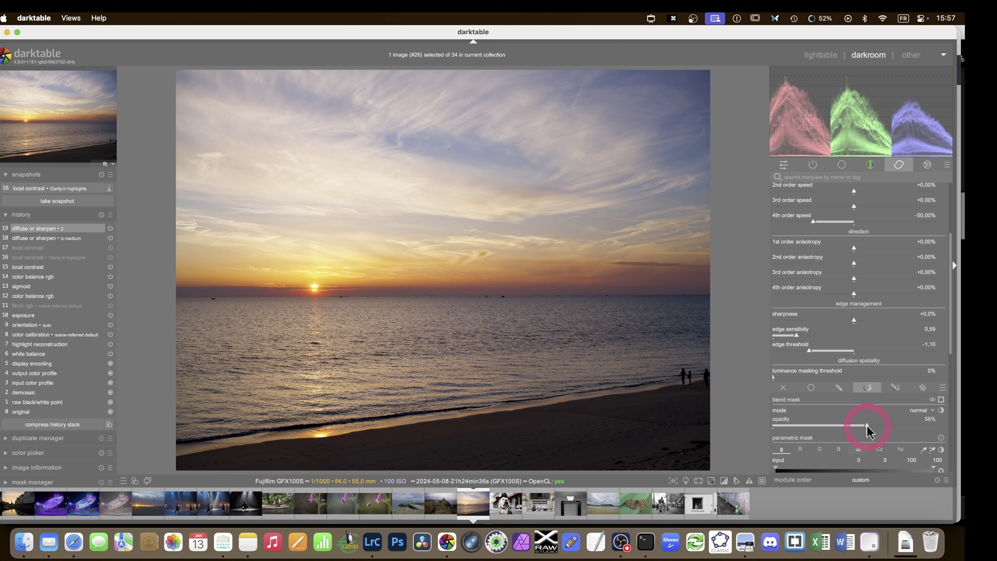
pyautogui.scroll(5, 815, 291)
# Toggle the adjusted second diffuse or sharpen instance repeatedly to compare the sky, leave it enabled and collapse its settings.
pyautogui.click(776, 200)
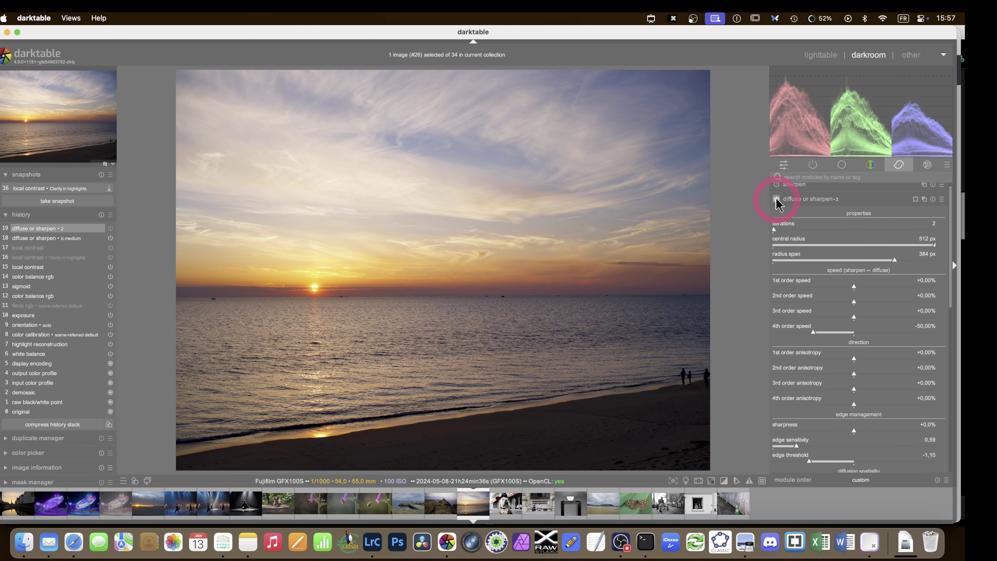
pyautogui.click(776, 199)
pyautogui.click(777, 199)
pyautogui.click(776, 200)
pyautogui.click(776, 200)
pyautogui.click(808, 199)
# Compare the diffuse or sharpen edit with the local contrast snapshot around the sun at 100%, using the split line.
pyautogui.moveTo(384, 349)
pyautogui.mouseDown()
pyautogui.moveTo(301, 352)
pyautogui.moveTo(738, 344)
pyautogui.moveTo(202, 345)
pyautogui.moveTo(400, 340)
pyautogui.mouseUp()
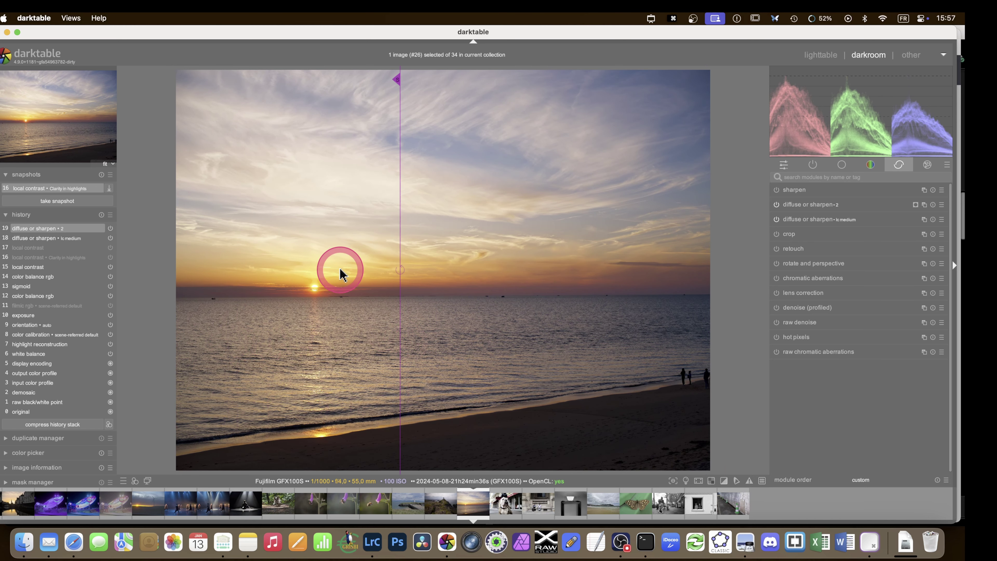
pyautogui.scroll(1, 341, 270)
pyautogui.scroll(4, 337, 272)
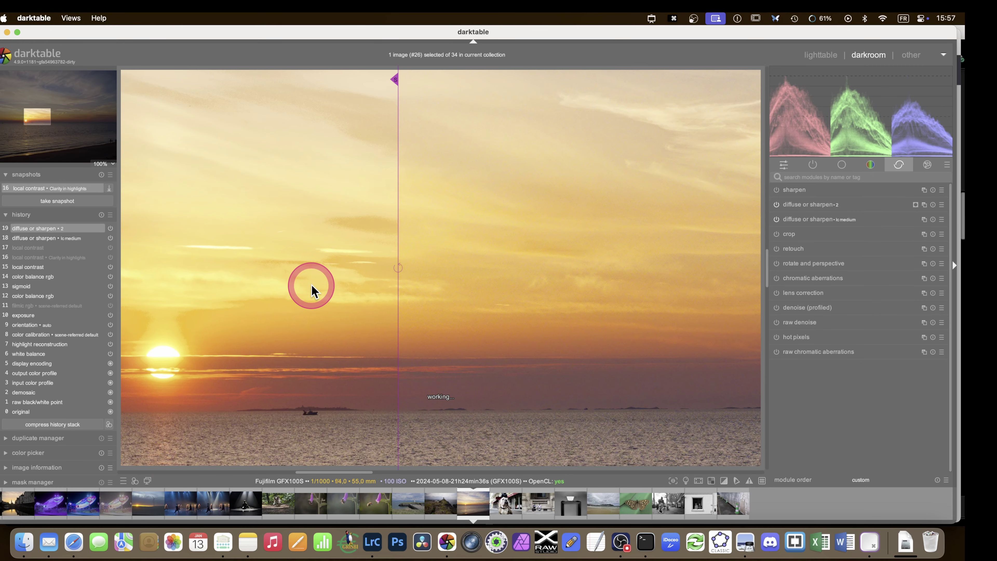
pyautogui.moveTo(326, 345); pyautogui.dragTo(612, 354)
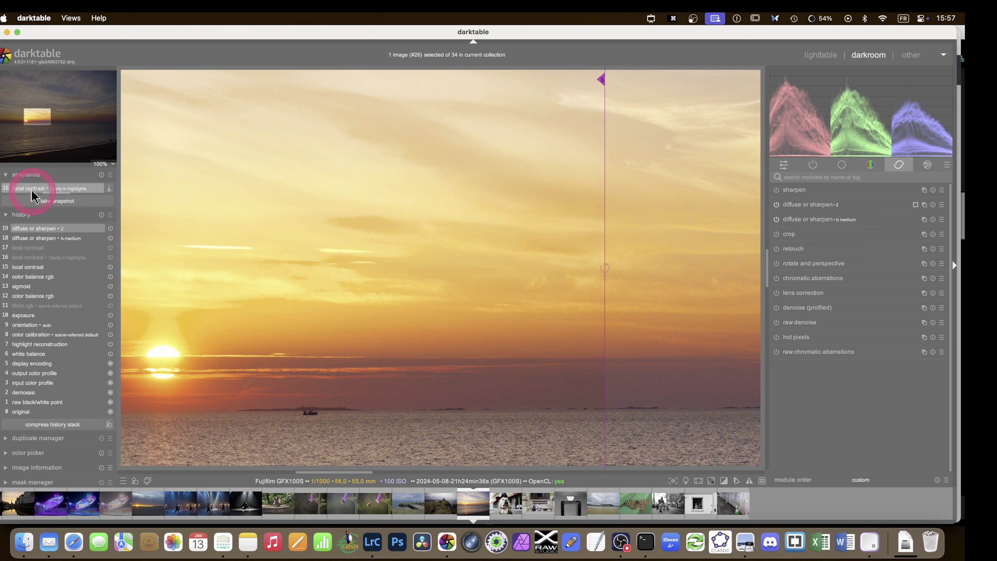
pyautogui.click(322, 220)
pyautogui.moveTo(323, 220); pyautogui.dragTo(359, 302)
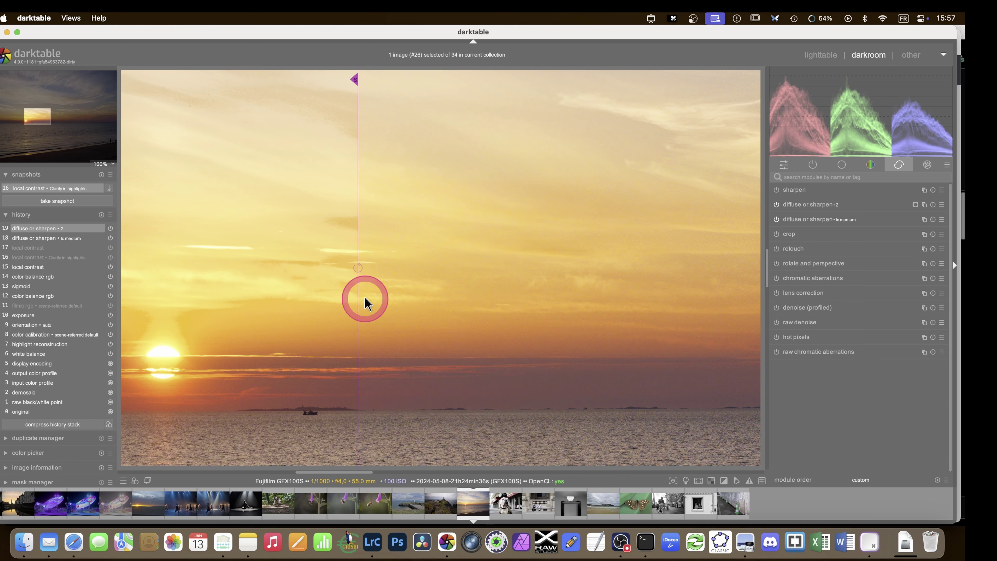
# Compare the clouds in the sky at 47% zoom against the snapshot by sweeping the split line across them.
pyautogui.scroll(-1, 444, 307)
pyautogui.scroll(-3, 445, 306)
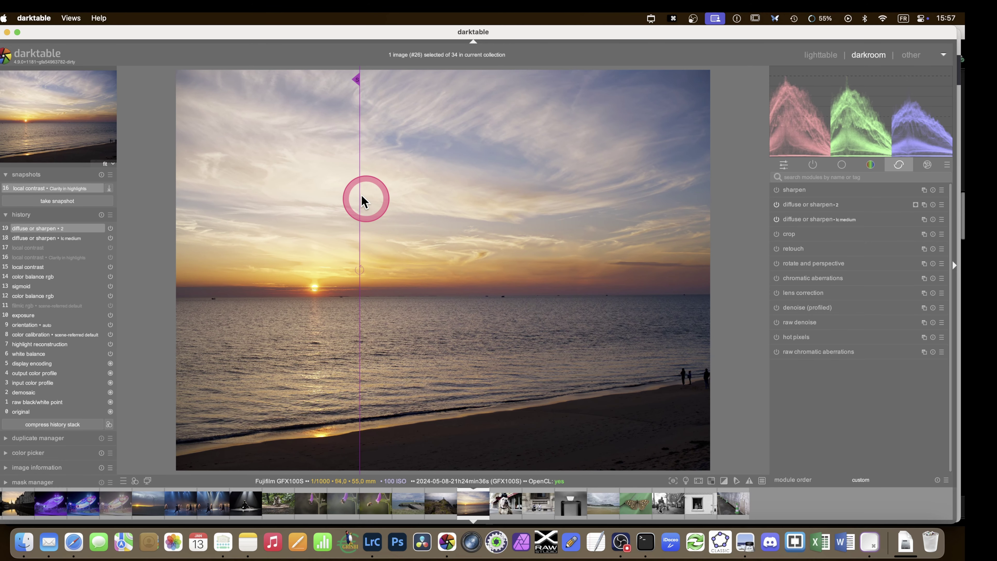
pyautogui.scroll(3, 340, 175)
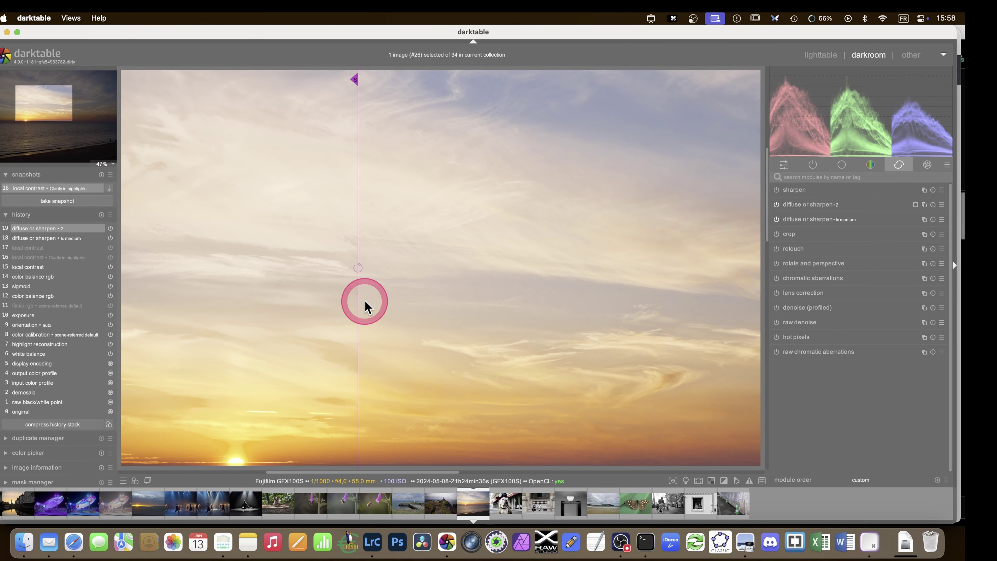
pyautogui.moveTo(365, 304); pyautogui.dragTo(503, 314)
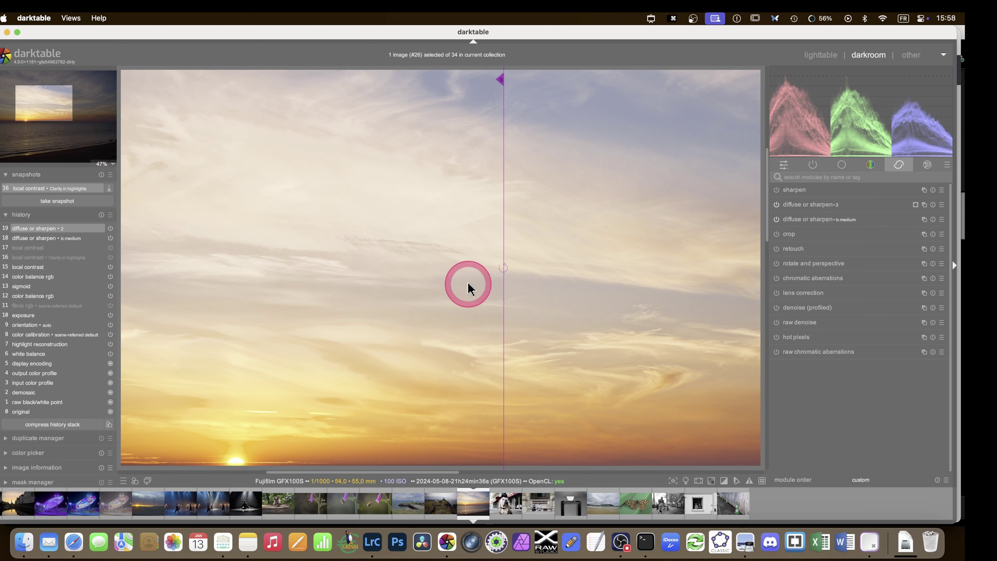
pyautogui.moveTo(505, 319); pyautogui.dragTo(139, 311)
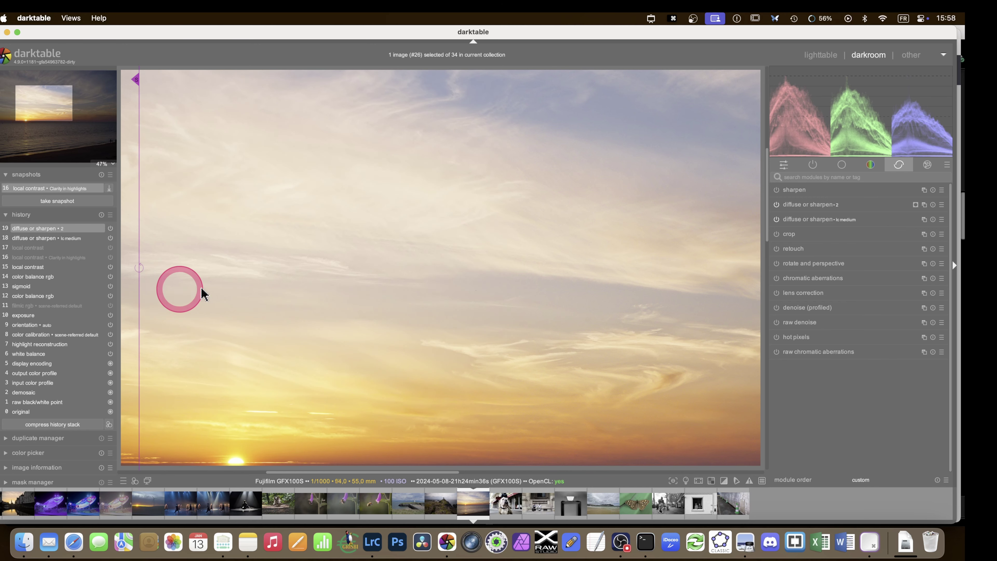
pyautogui.scroll(-4, 206, 291)
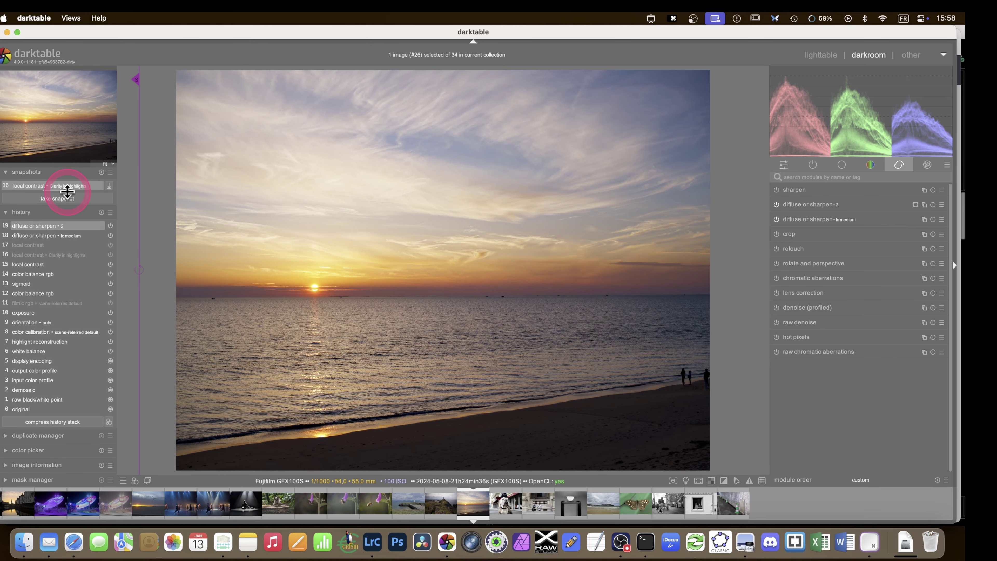